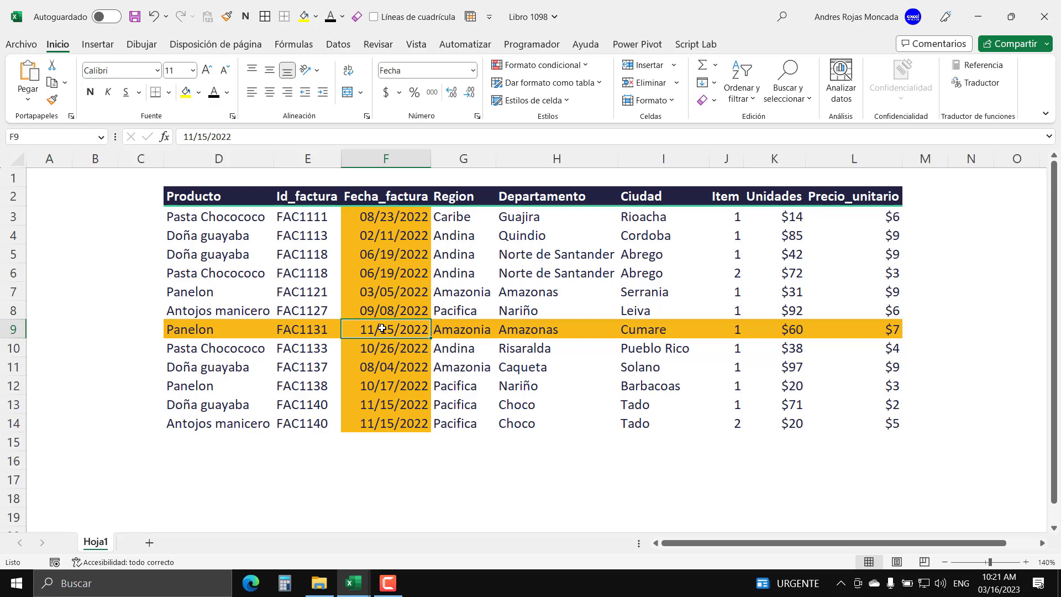
- Examine how the row and column highlighting follows the active cell inside and outside the sales table
click(653, 272)
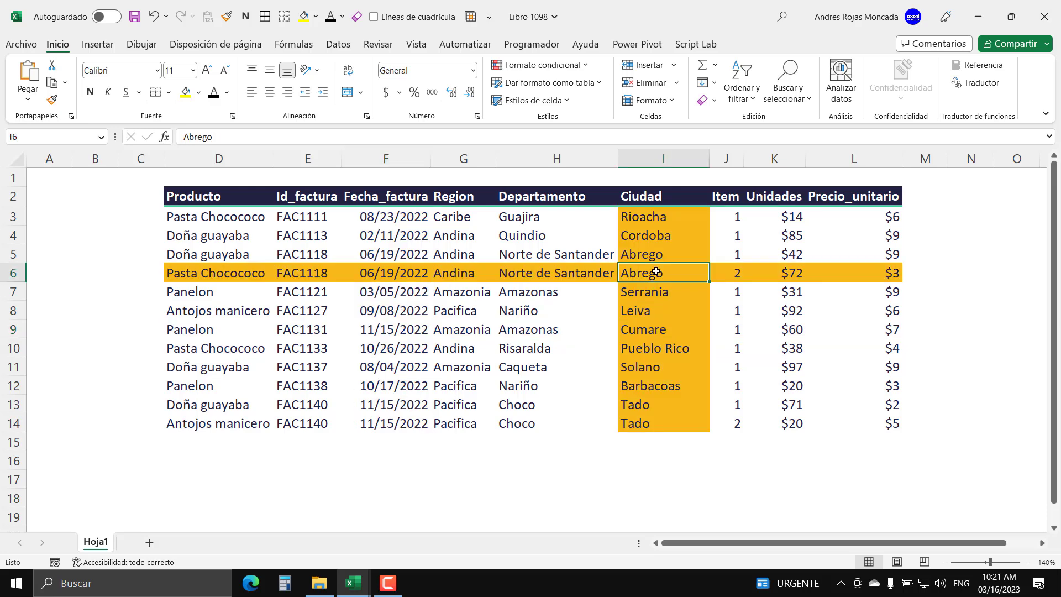
click(340, 349)
click(518, 275)
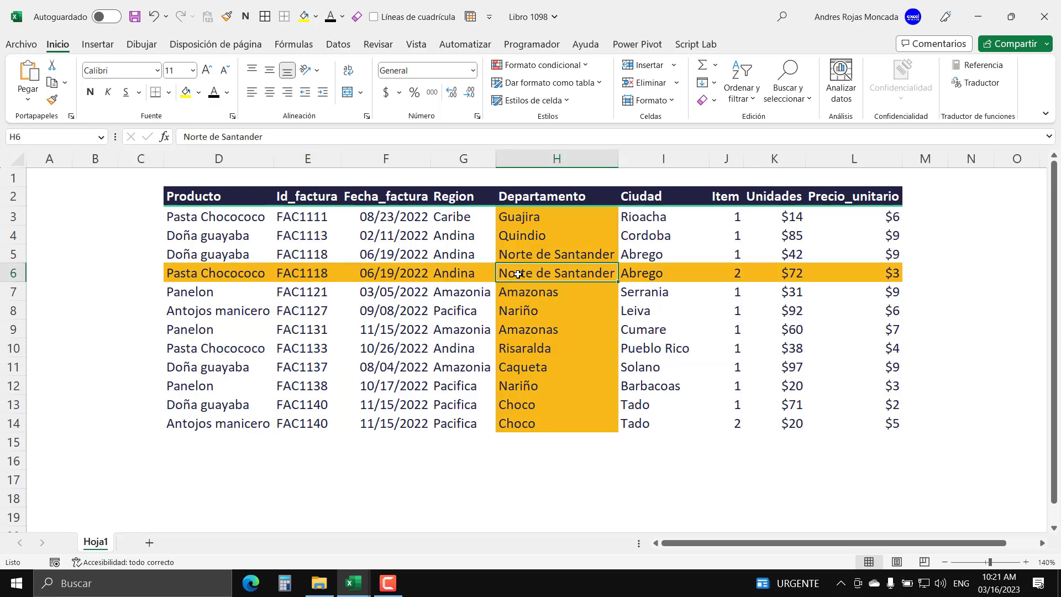
click(468, 309)
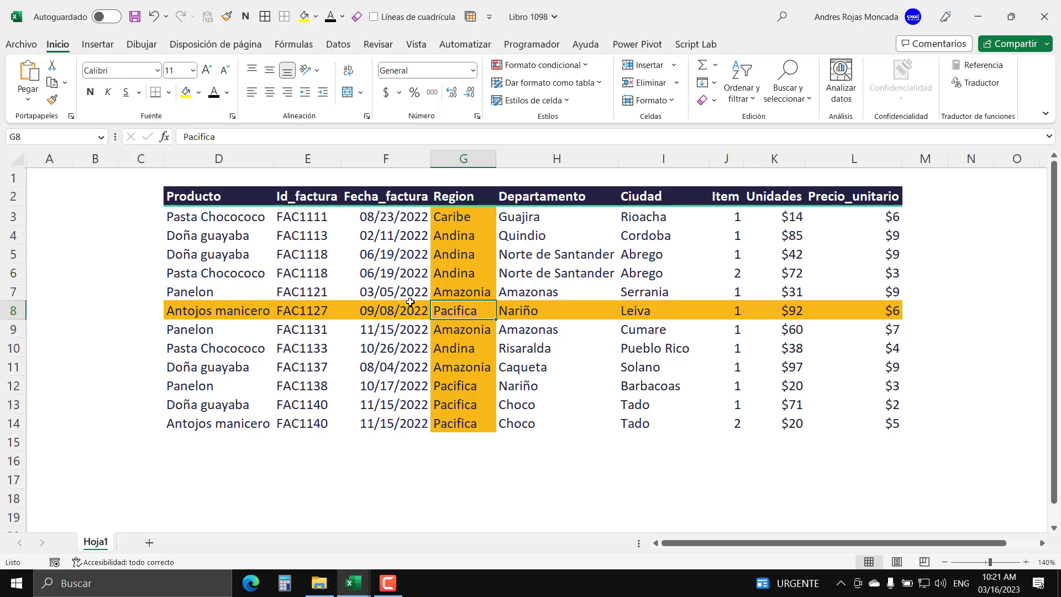
click(734, 352)
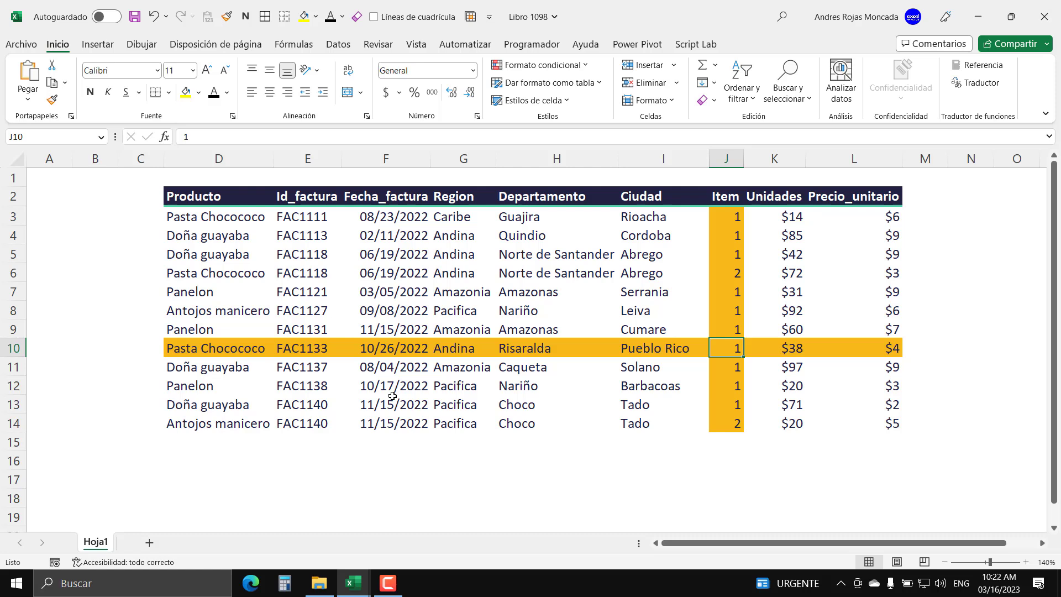
click(193, 473)
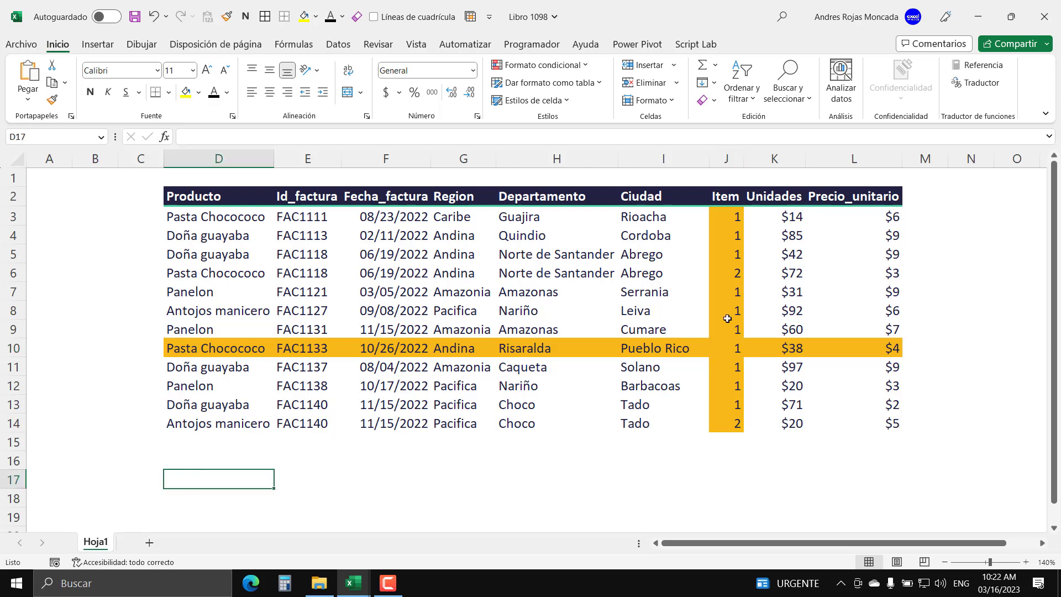
click(404, 272)
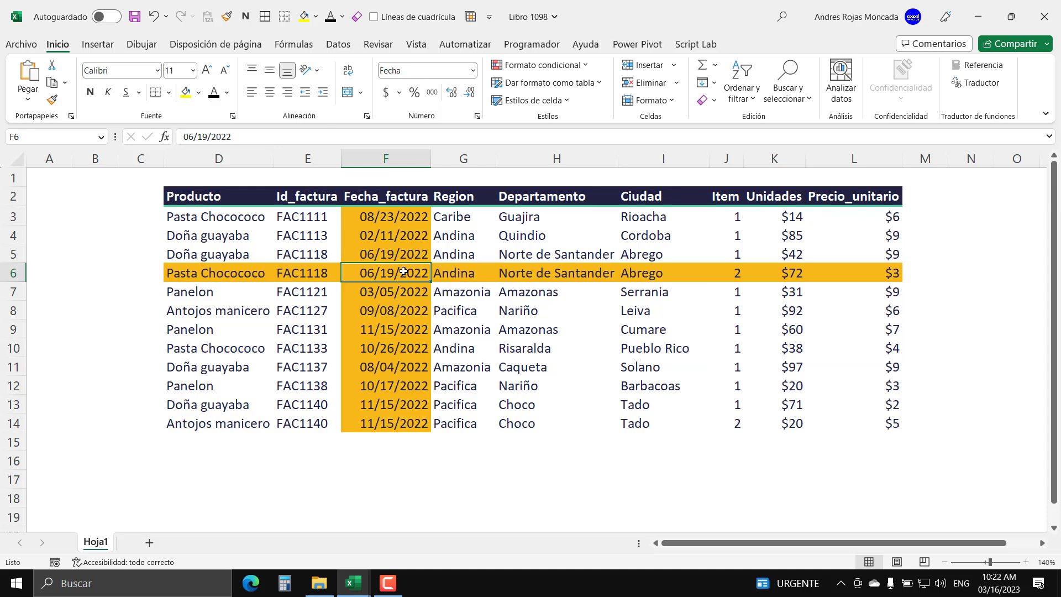
click(239, 462)
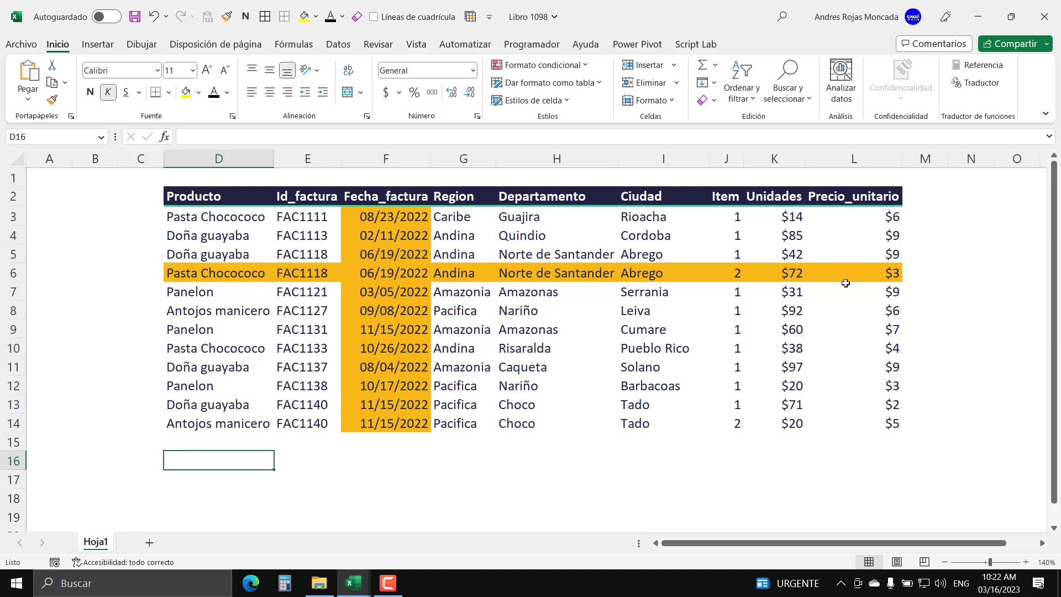
click(338, 464)
click(389, 463)
click(444, 459)
click(510, 458)
click(216, 459)
click(685, 352)
click(221, 458)
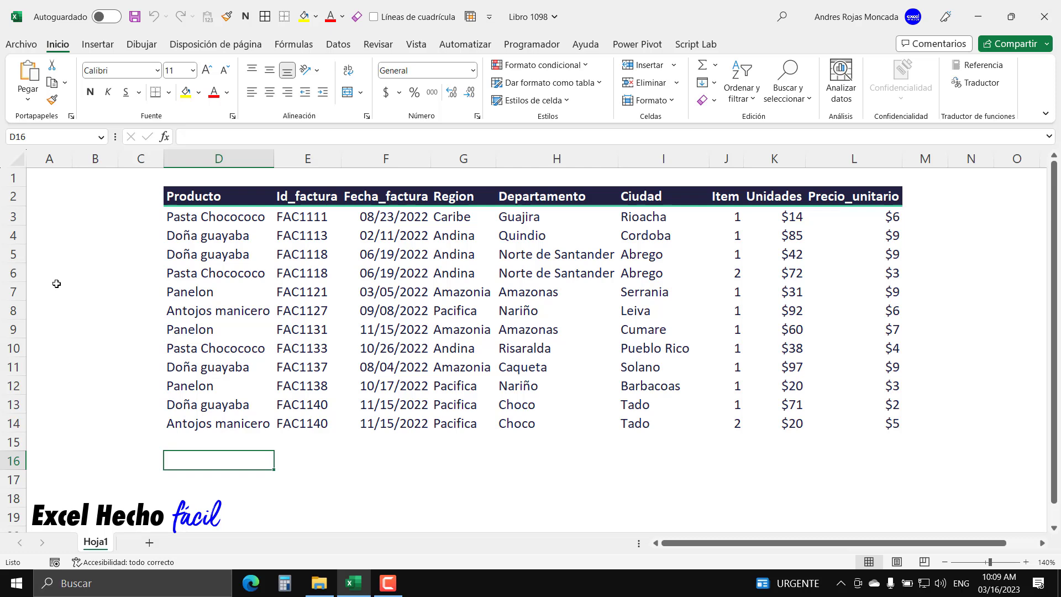
- Examine the sales table without highlighting by selecting cells in different rows and columns
click(437, 297)
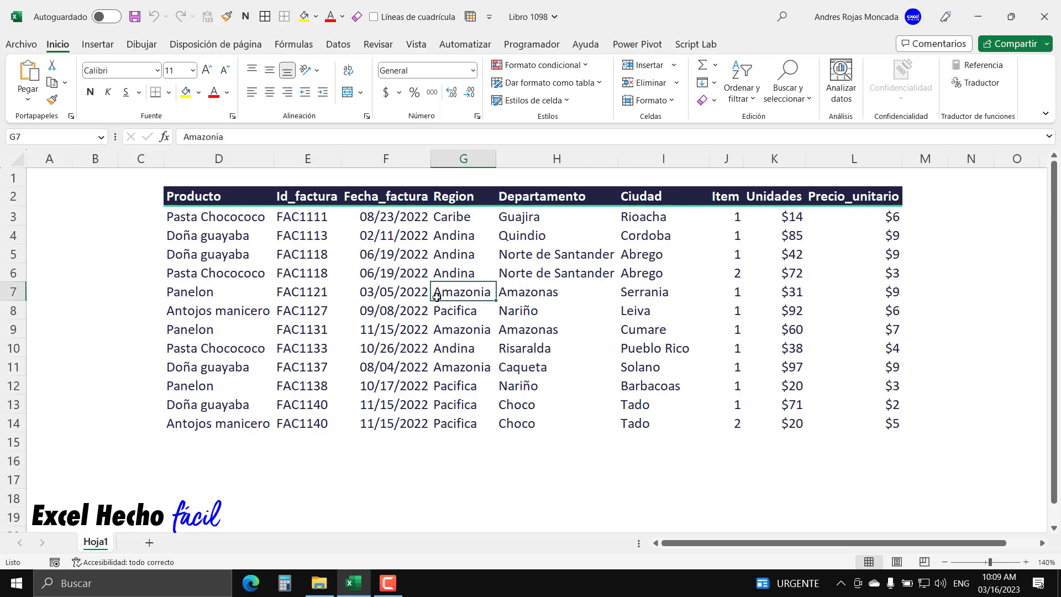
click(659, 311)
click(655, 349)
click(548, 351)
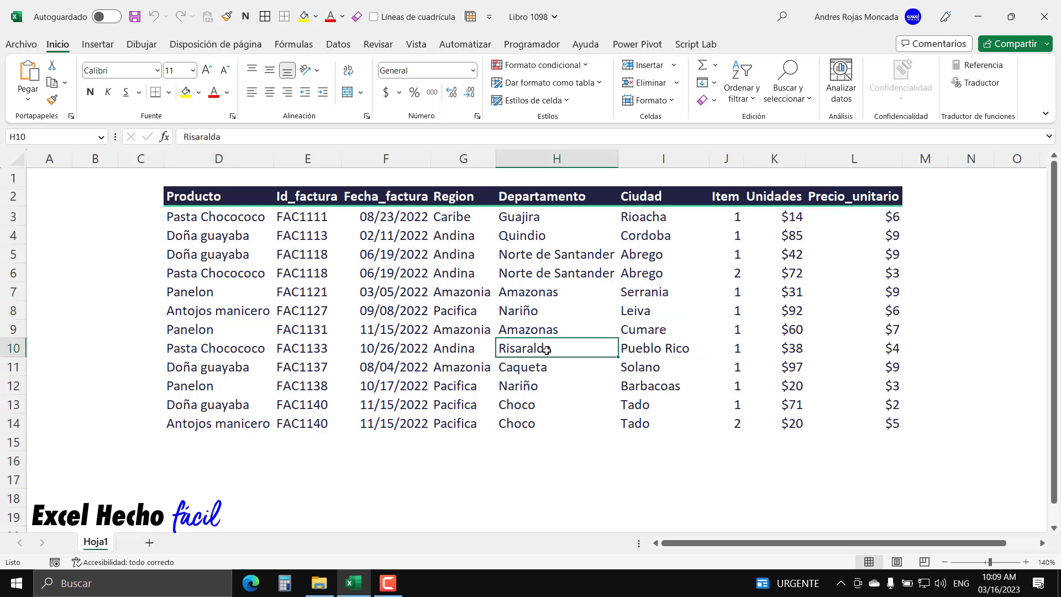
click(545, 295)
click(460, 295)
click(460, 278)
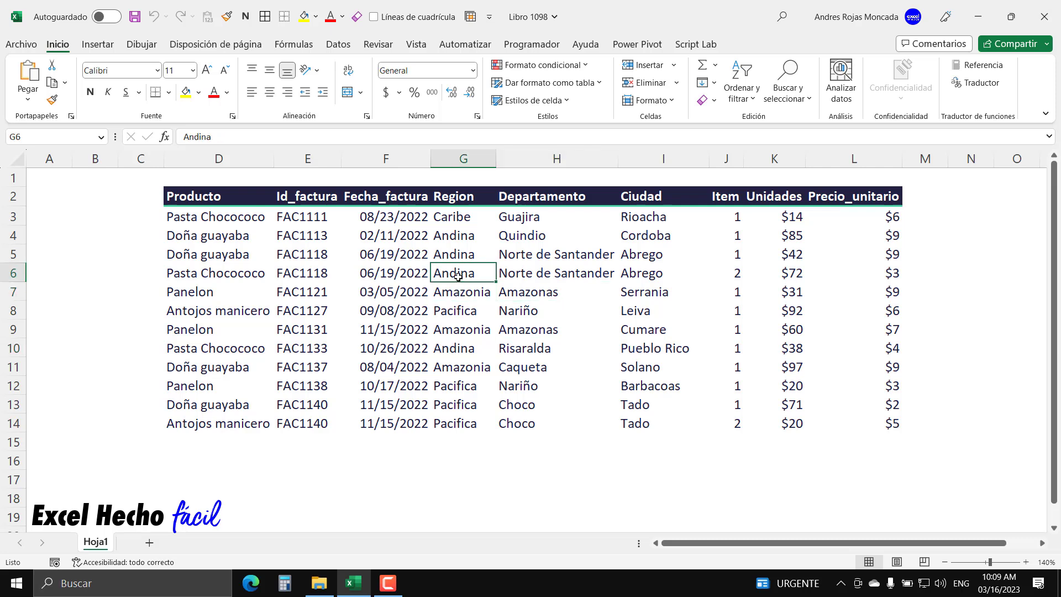
click(570, 255)
click(569, 283)
click(388, 253)
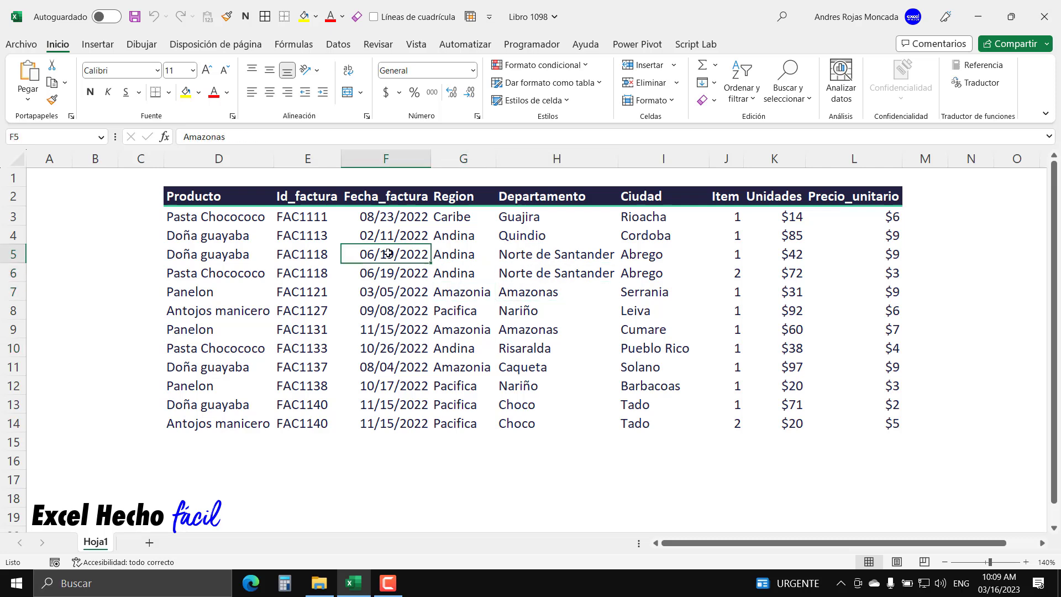
click(214, 460)
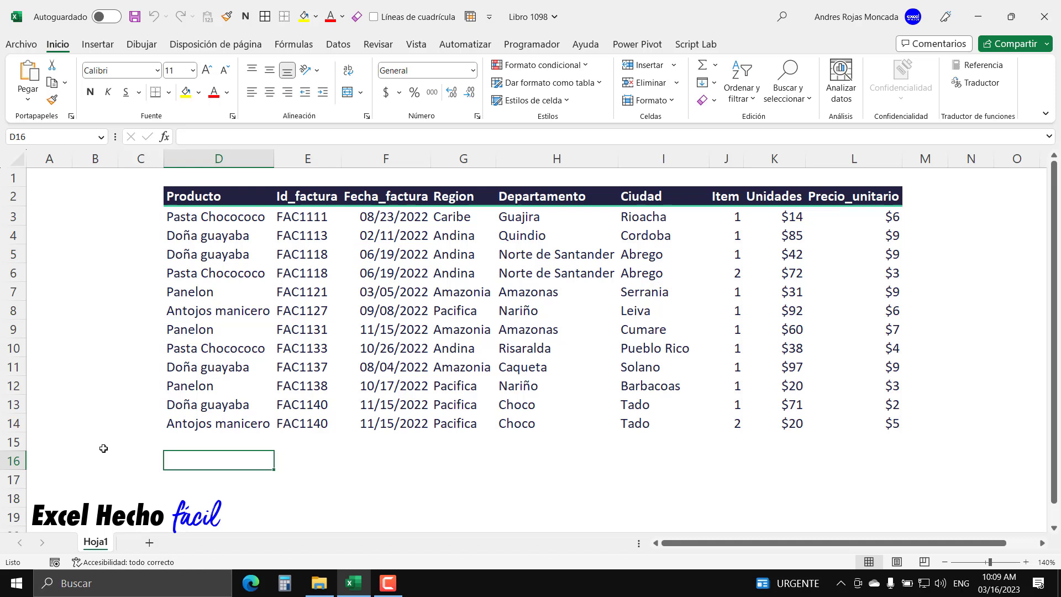
click(369, 307)
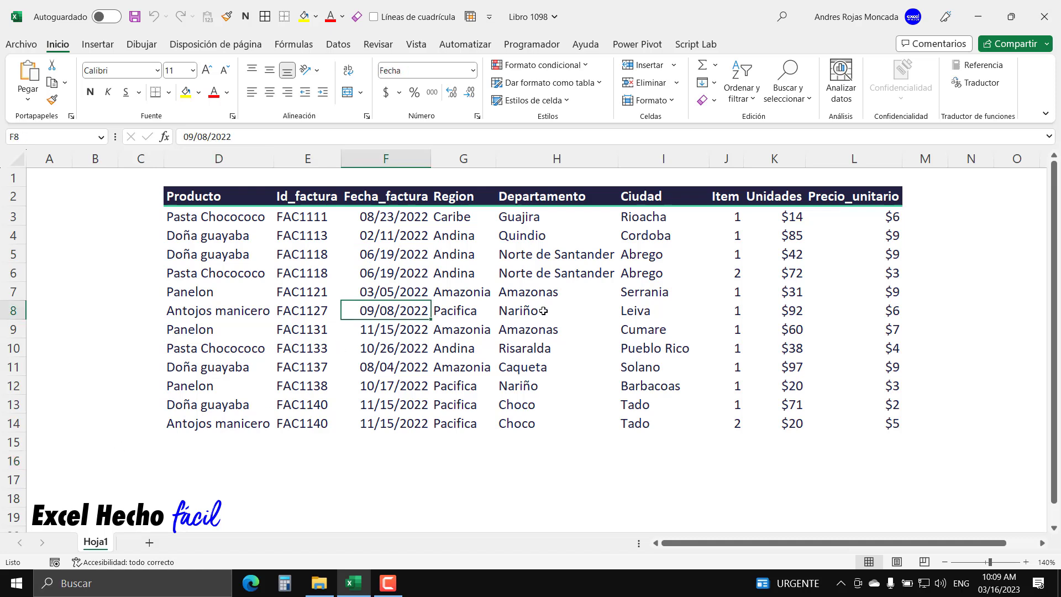
click(599, 275)
click(726, 307)
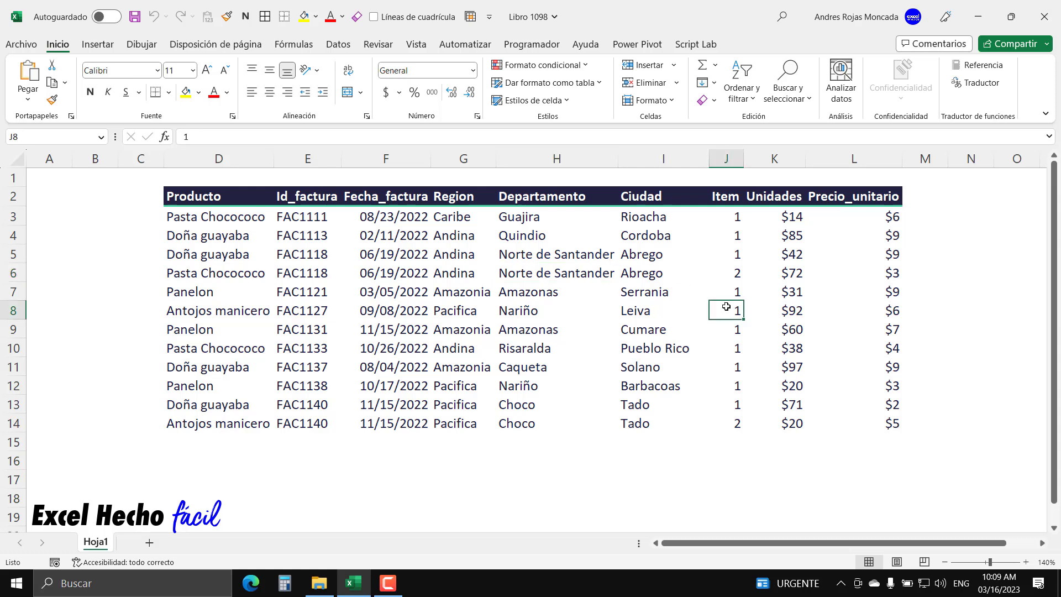
click(643, 327)
click(548, 339)
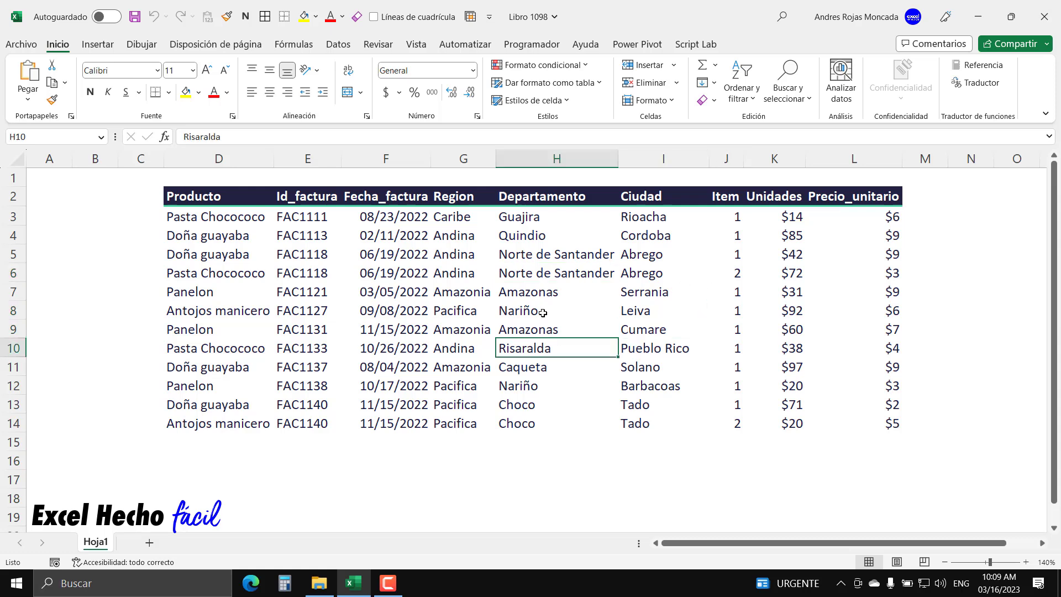
click(542, 294)
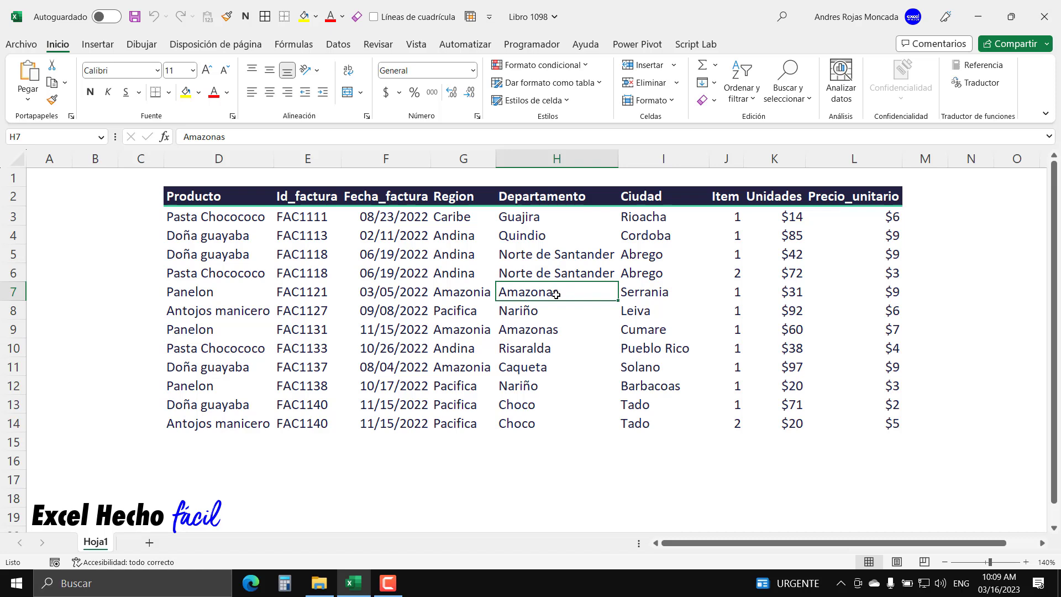
click(434, 274)
click(369, 250)
click(307, 262)
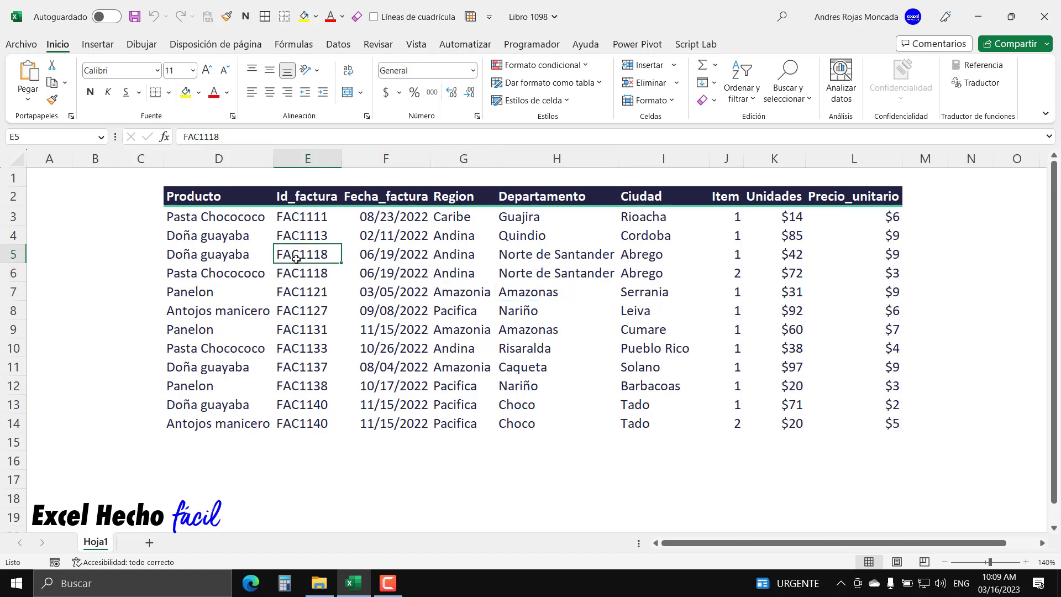
- Start an O formula in cell D16 whose first condition begins with FILA(D3)
click(193, 469)
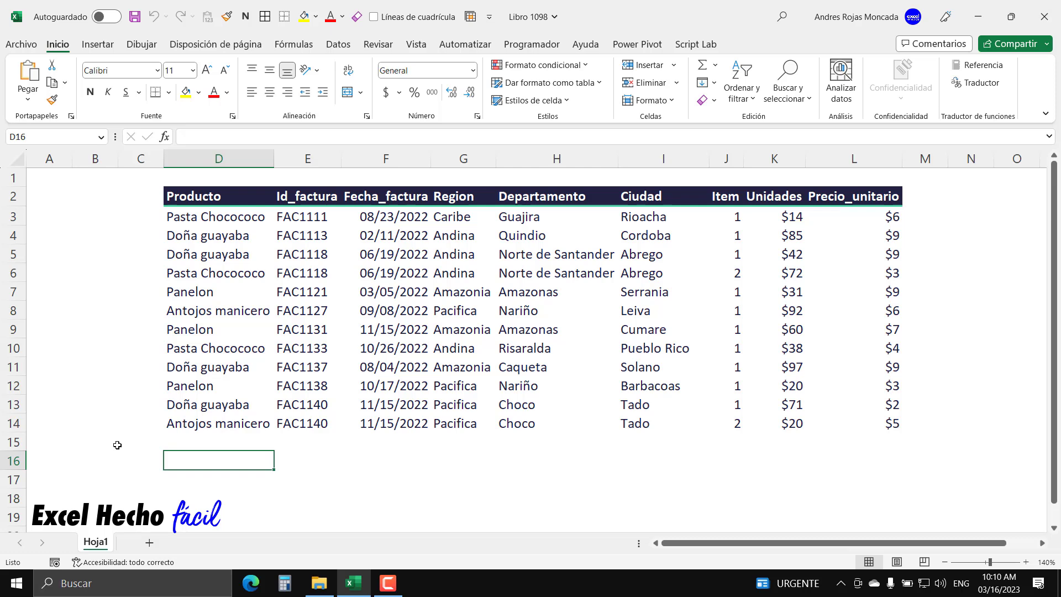
text(=)
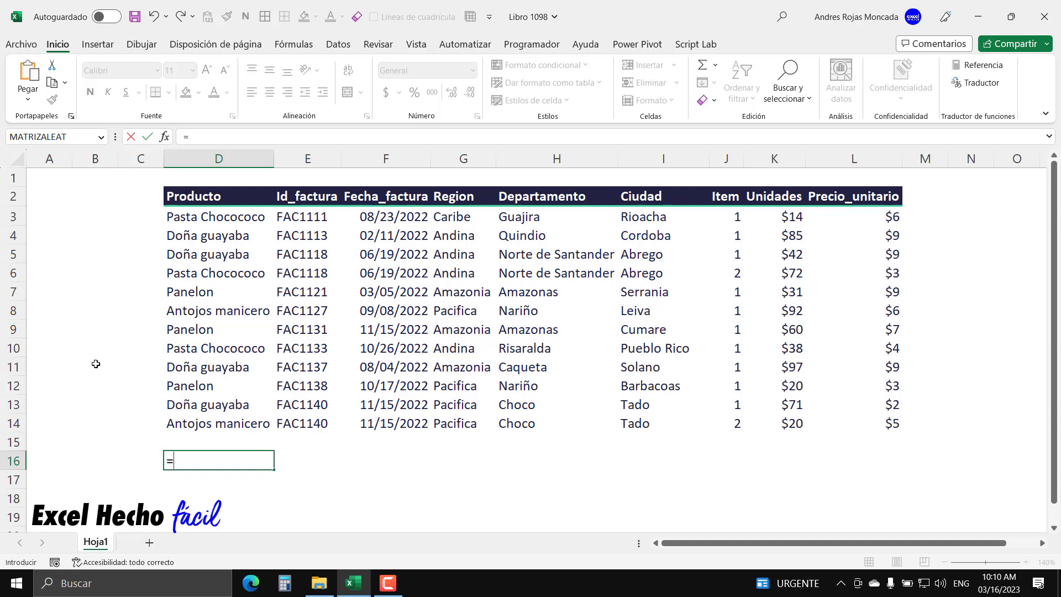
text(o)
key(Tab)
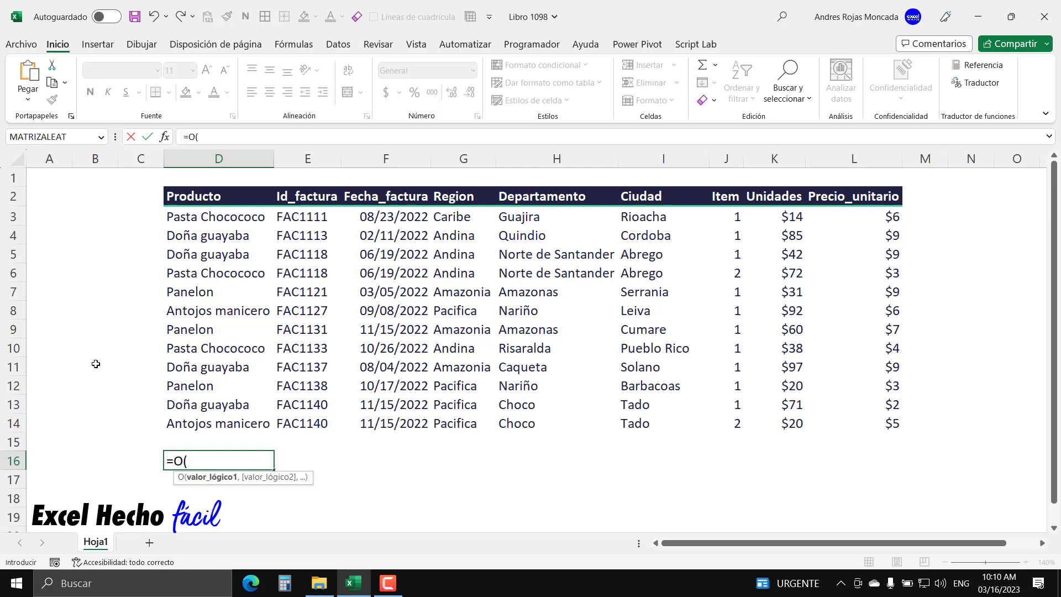
text(fil)
key(Tab)
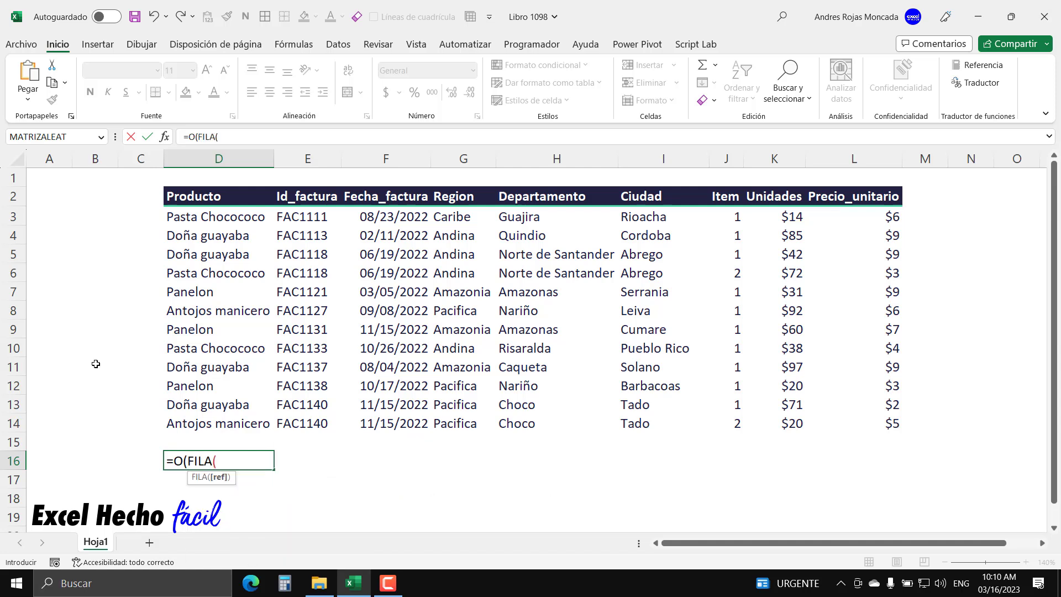
click(209, 218)
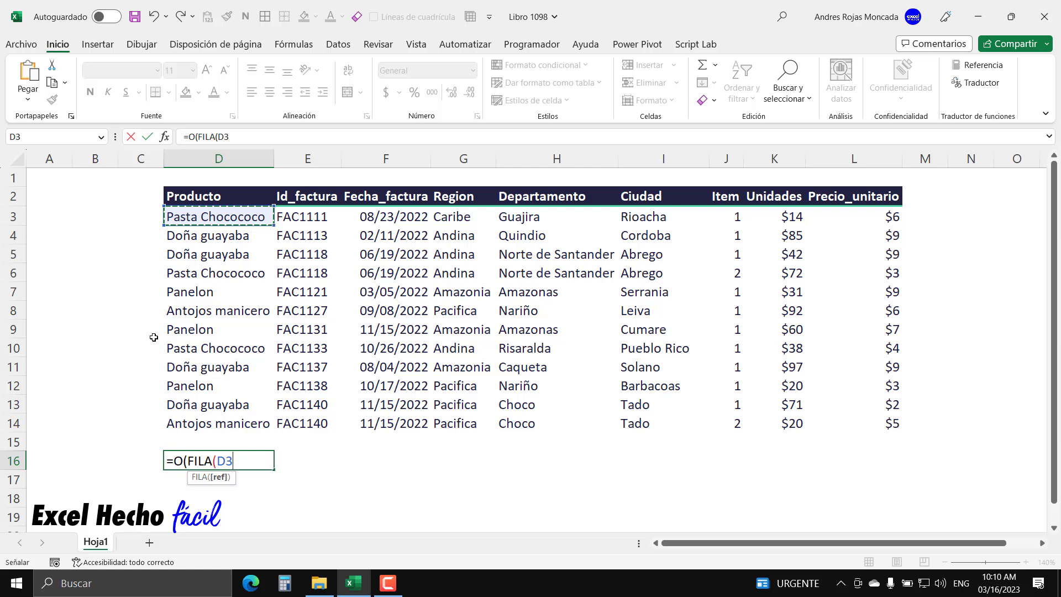
text())
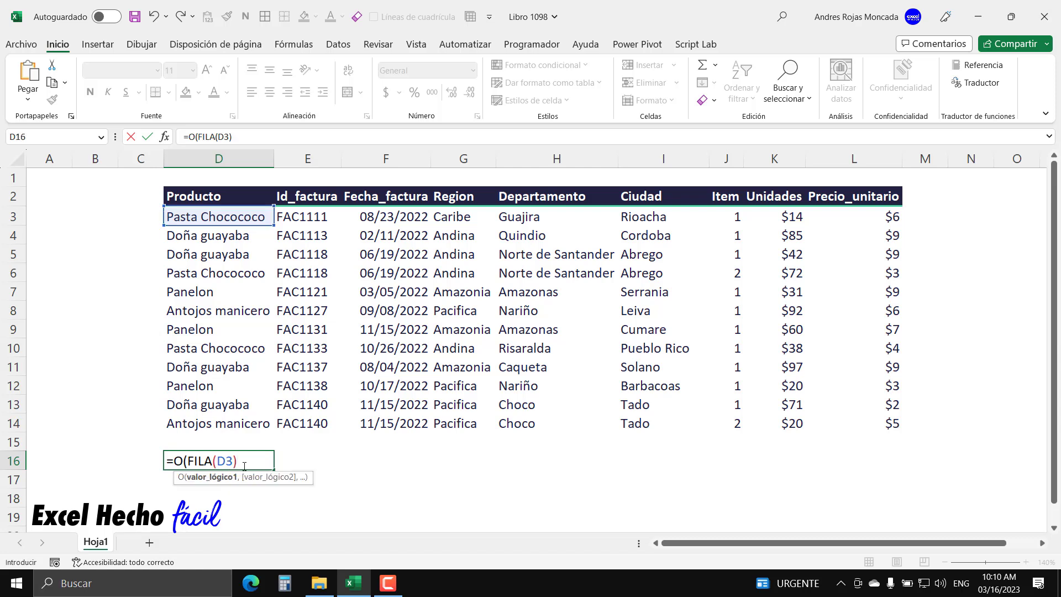
- Compare FILA(D3) with CELDA("FILA") in the formula, writing FILA in capitals and omitting the optional reference
text(=celd)
key(Tab)
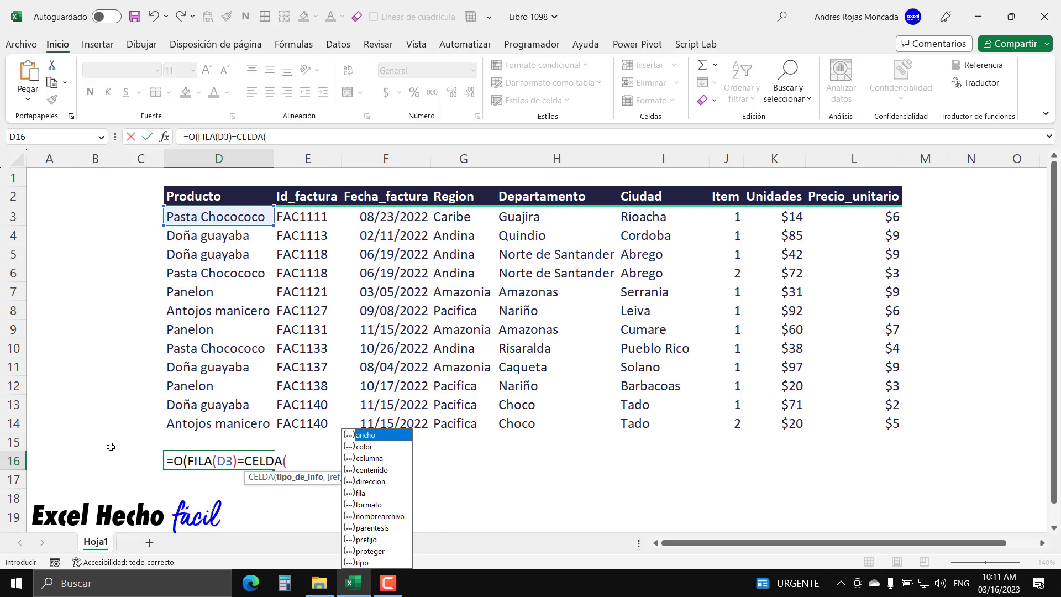
double_click(362, 493)
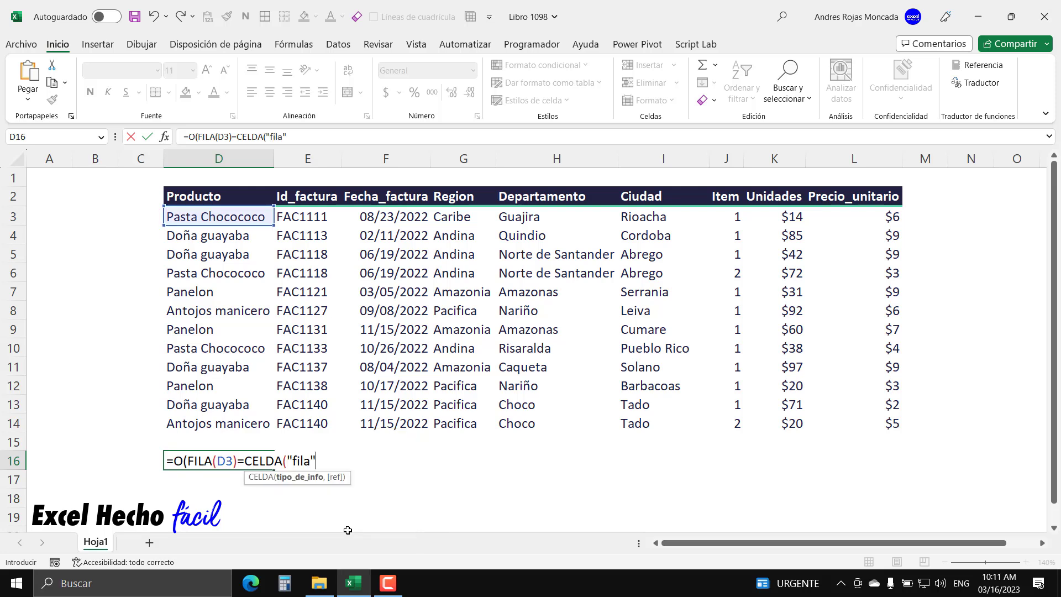
drag(310, 461, 292, 461)
text(FILA)
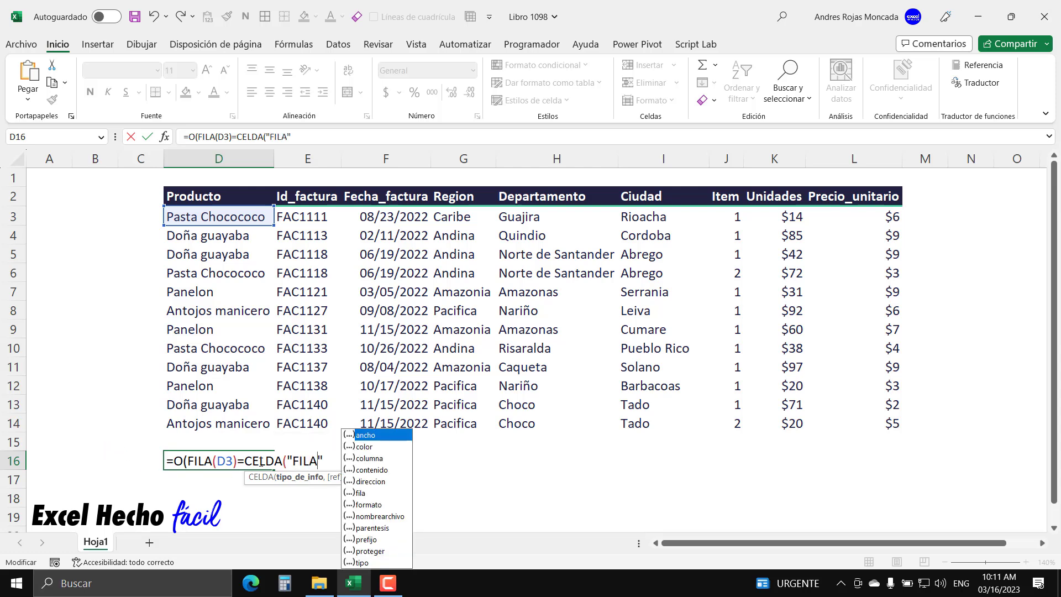
click(327, 461)
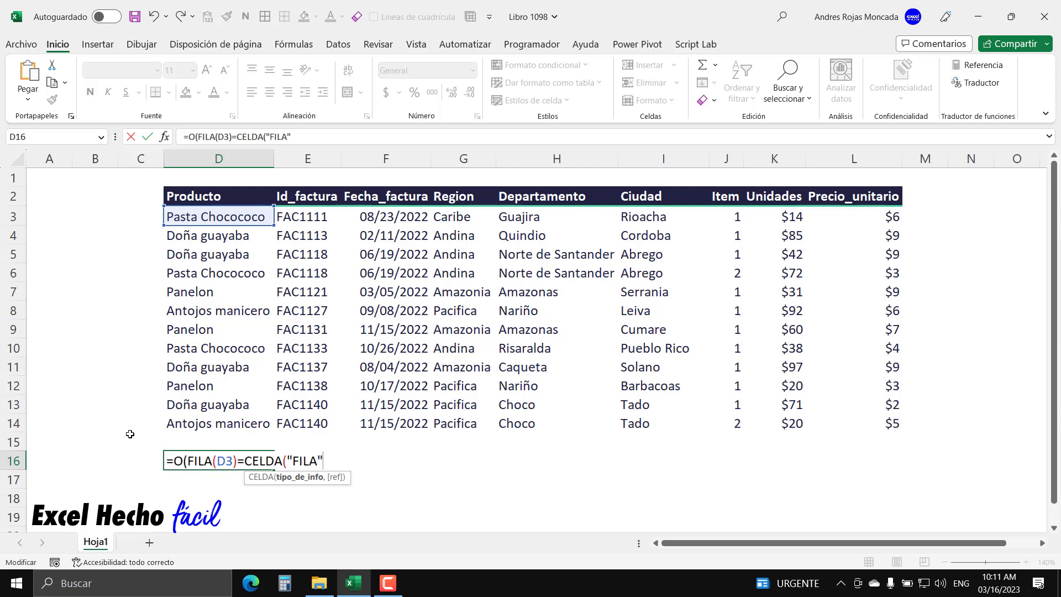
text(,)
key(BackSpace)
text())
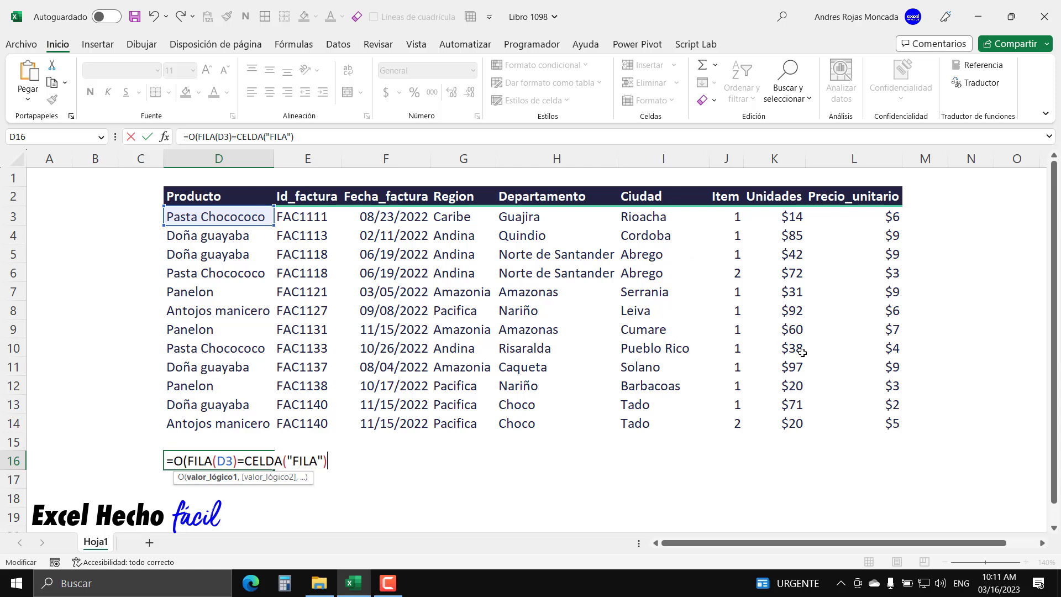
- Inspect the CELDA arguments and evaluate the first logical argument of the O formula
click(325, 462)
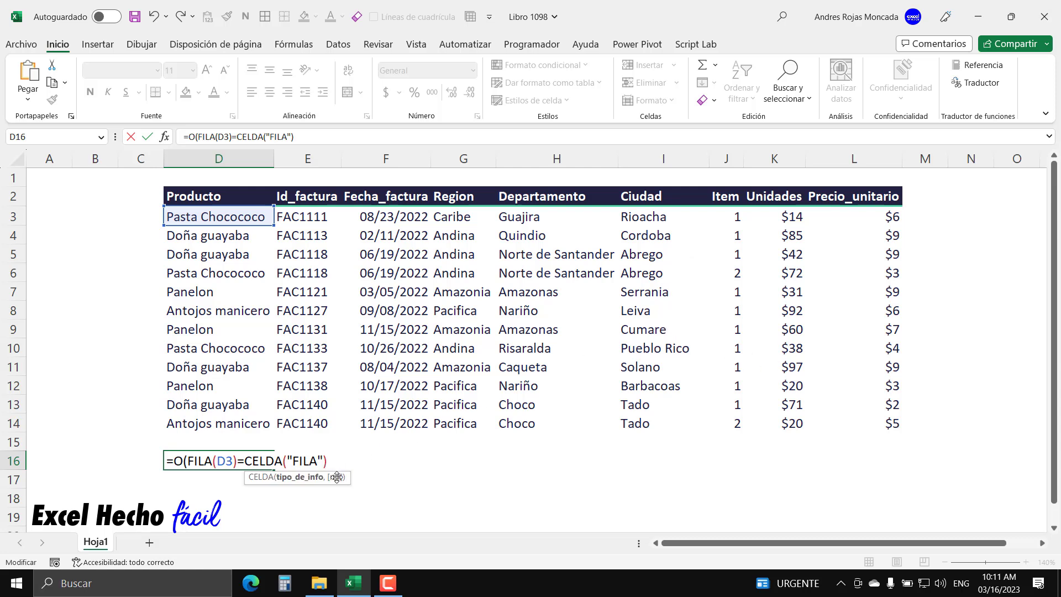
click(336, 462)
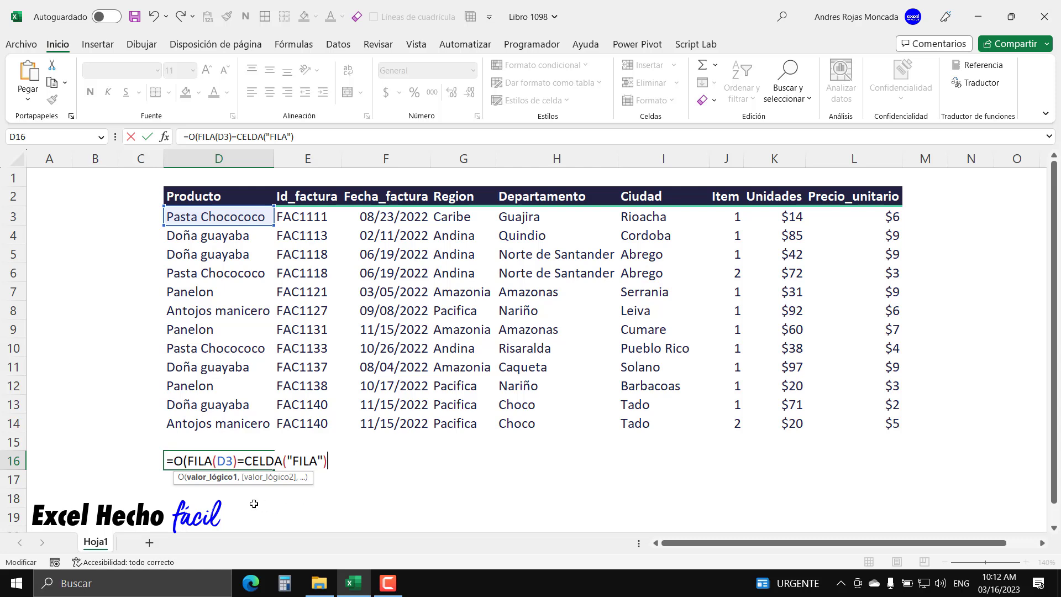
click(216, 484)
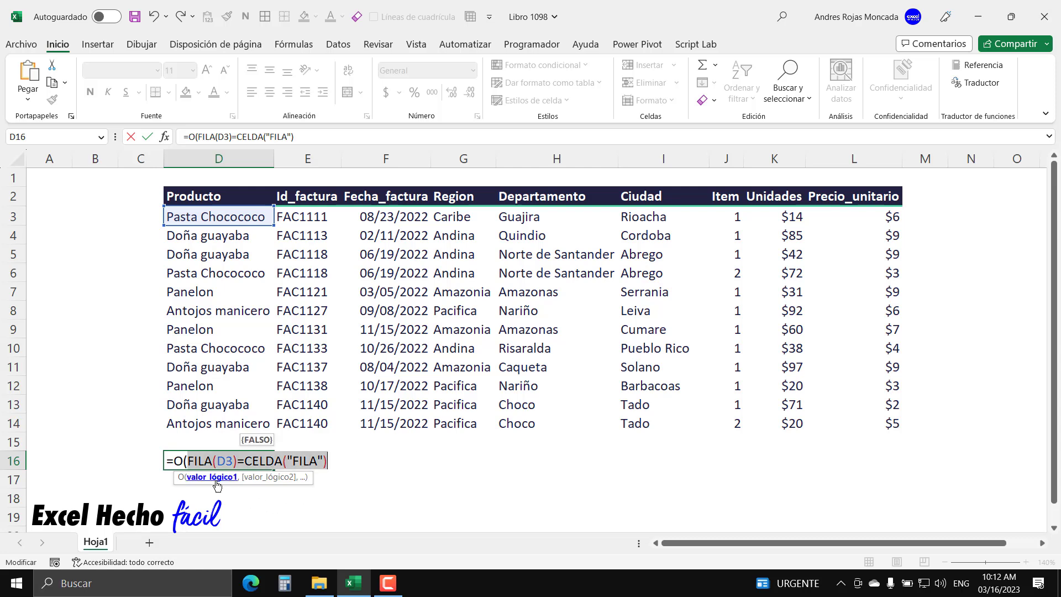
click(333, 468)
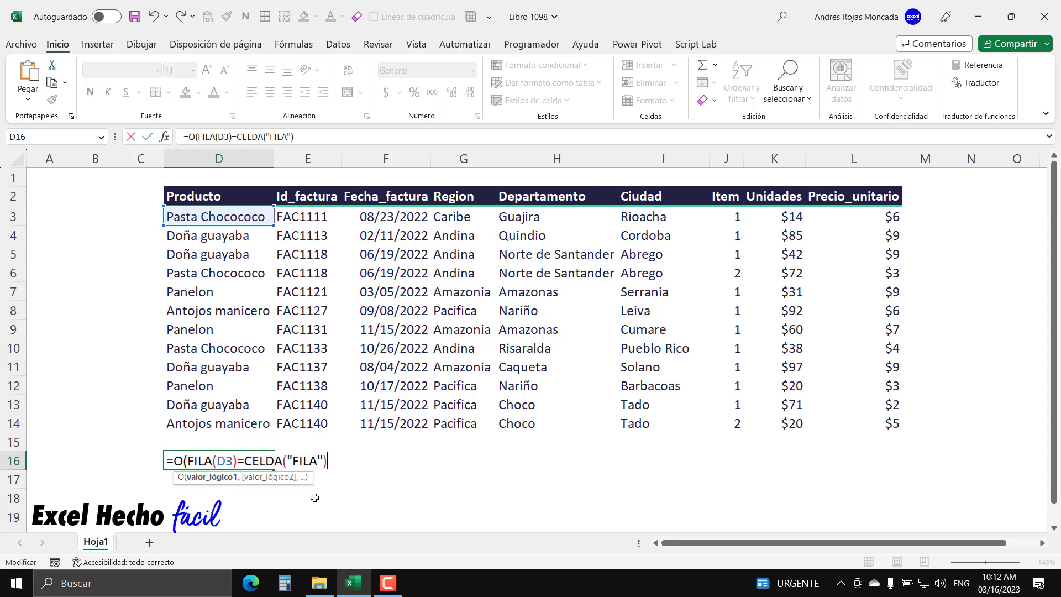
- Add COLUMNA(D3) as the start of the second condition in the O formula
text(,)
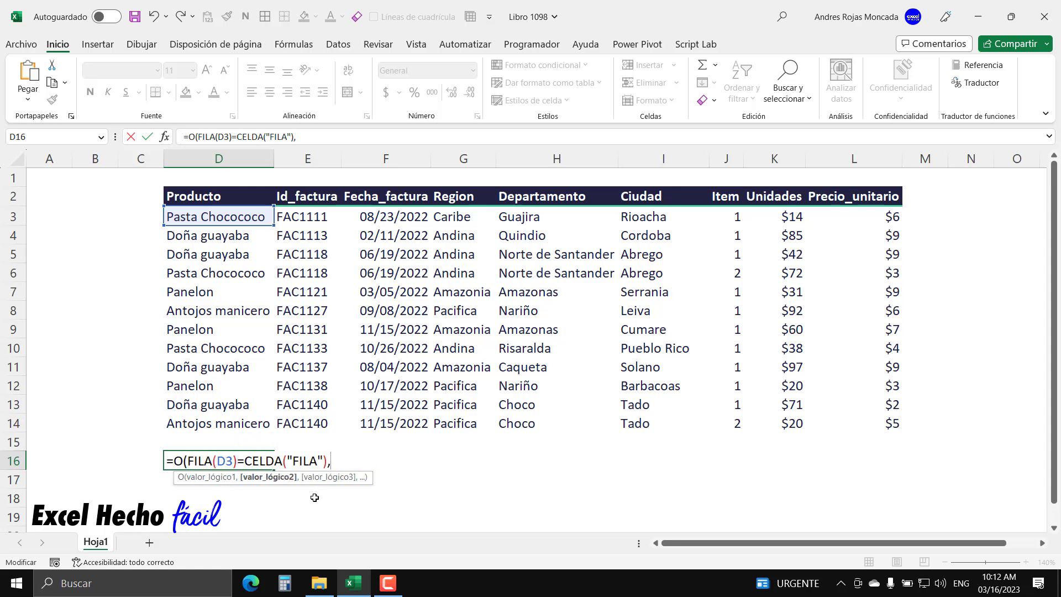
text(colu)
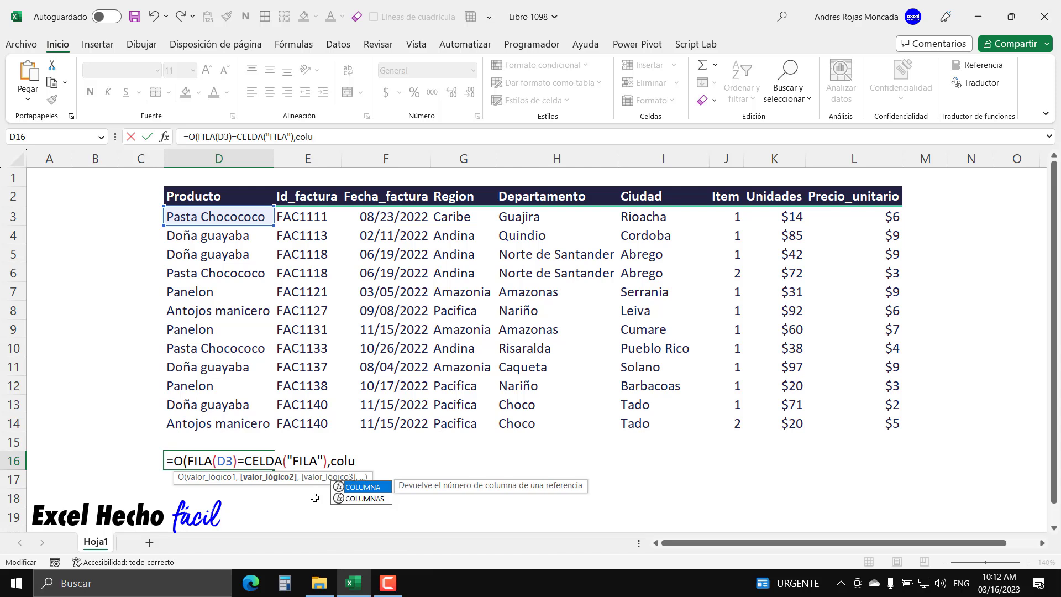
key(Tab)
click(238, 216)
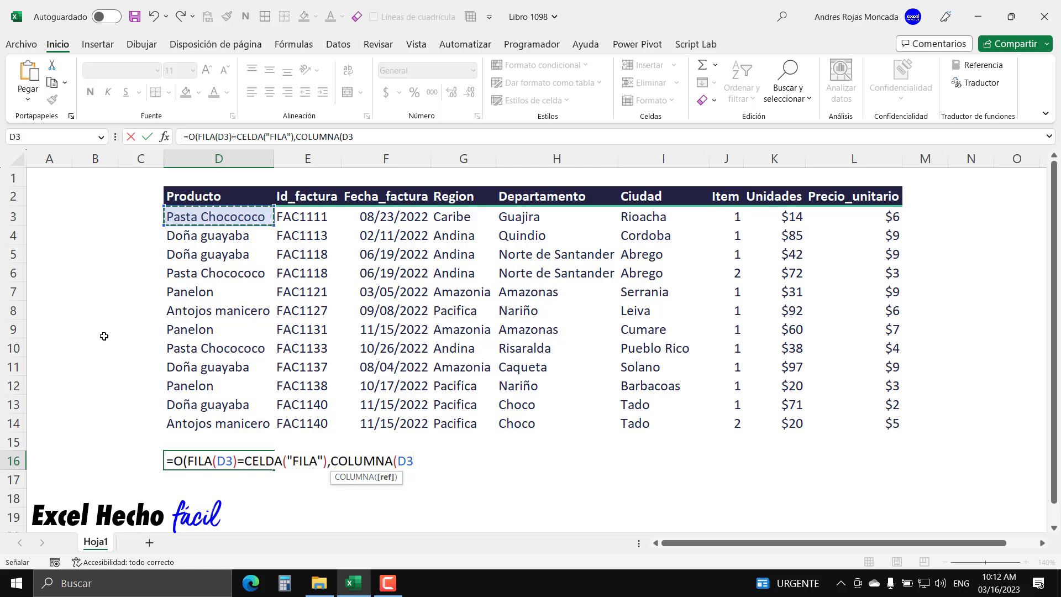
text())
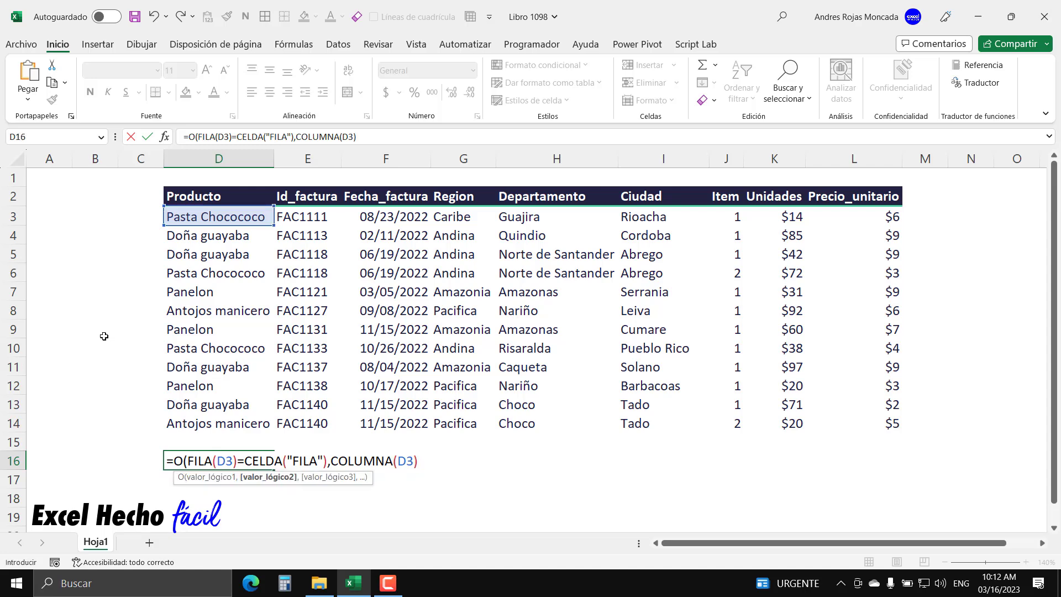
- Compare COLUMNA(D3) with CELDA("COLUMNA"), writing COLUMNA in capitals, and close the O formula
text(=celd)
key(Tab)
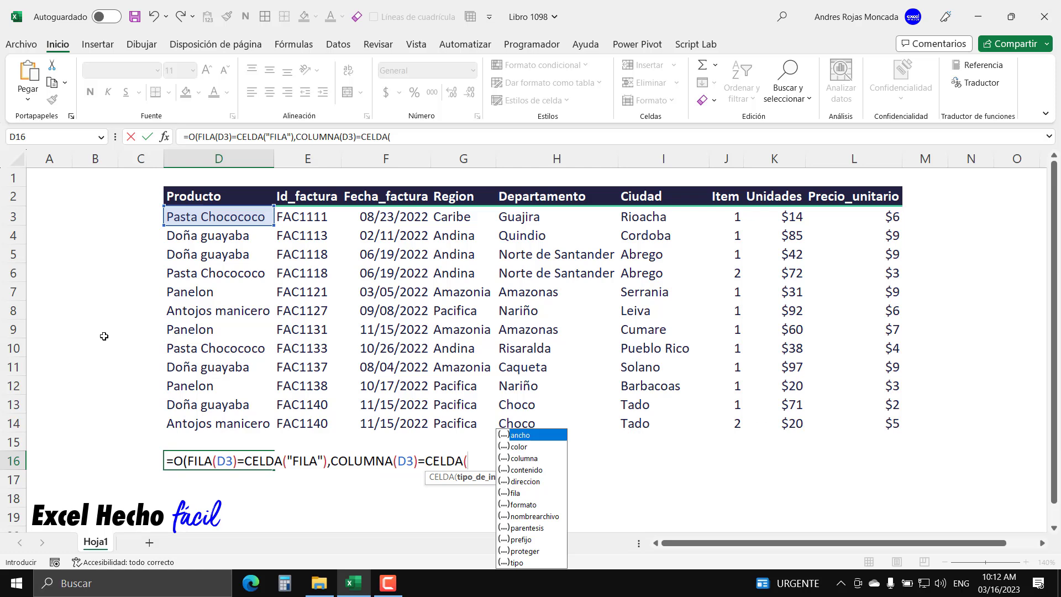
double_click(535, 460)
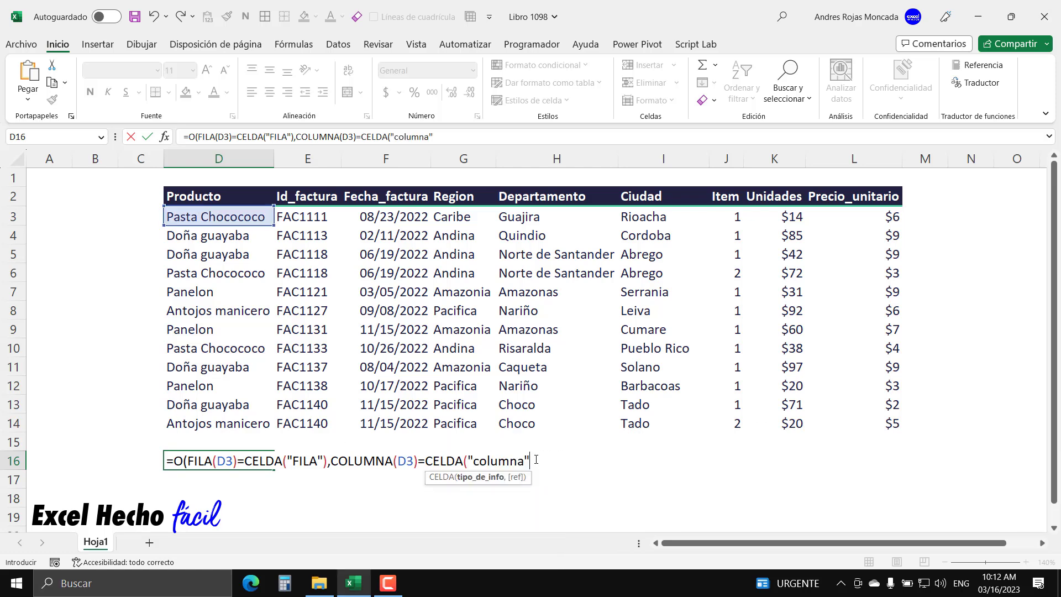
drag(523, 463, 473, 463)
text(COLUMNA)
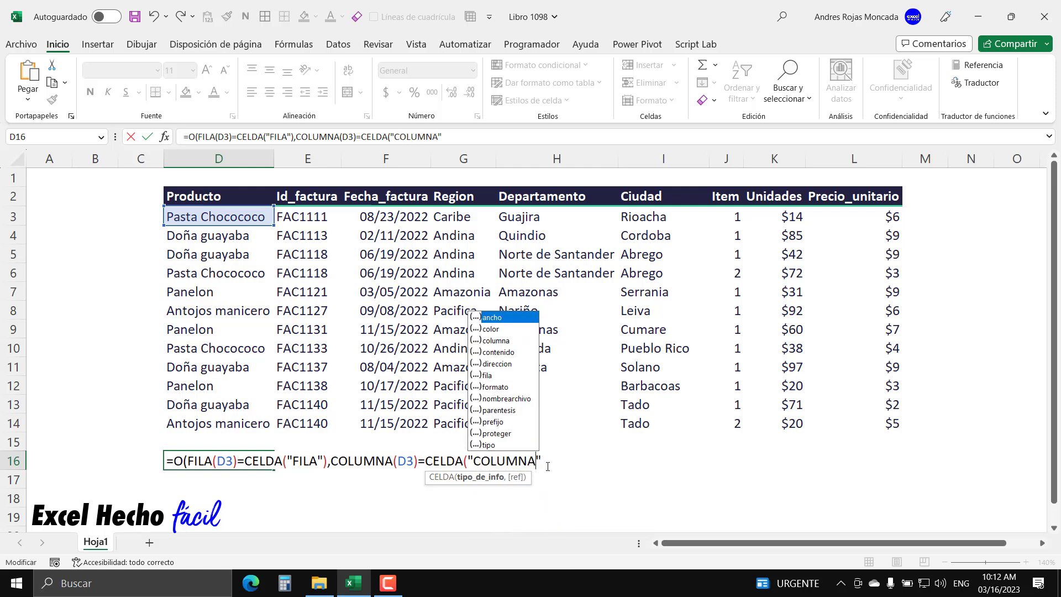
key(Right)
text())
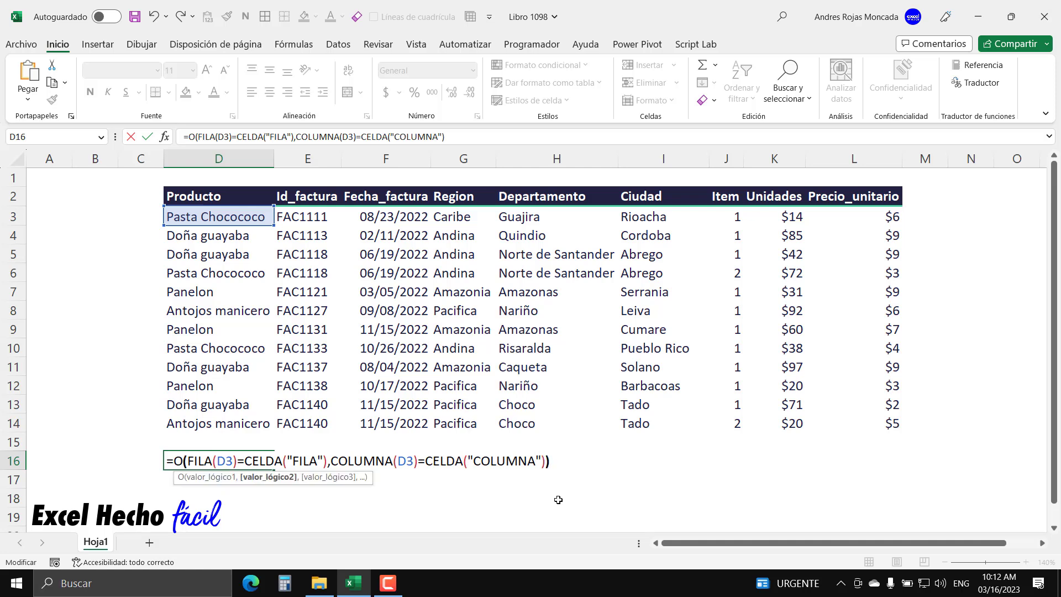
text())
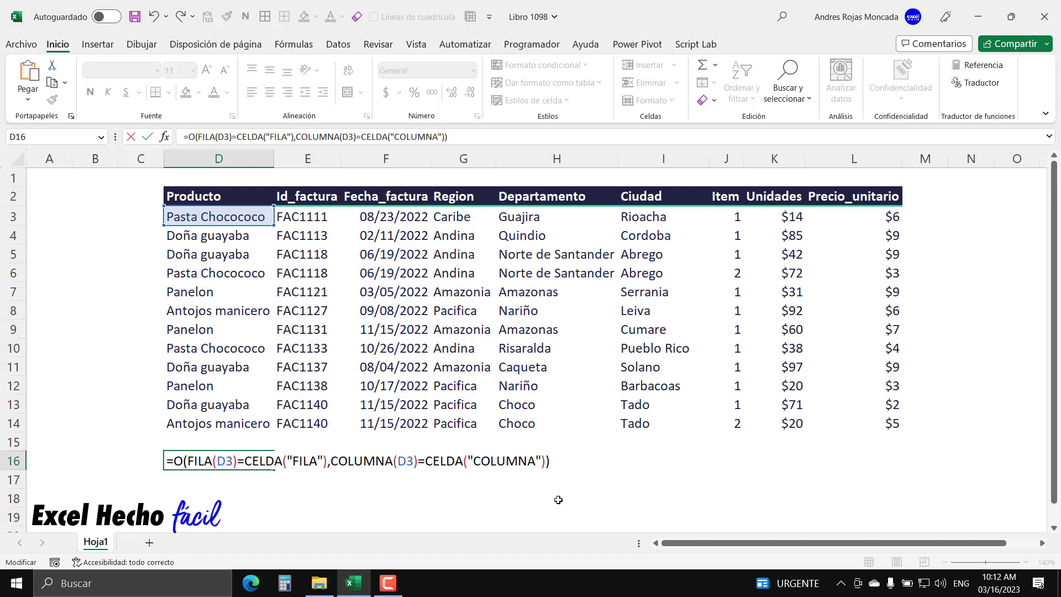
- Copy the complete O formula and keep it in D16 as plain text by prefixing it with an apostrophe
drag(551, 461, 142, 468)
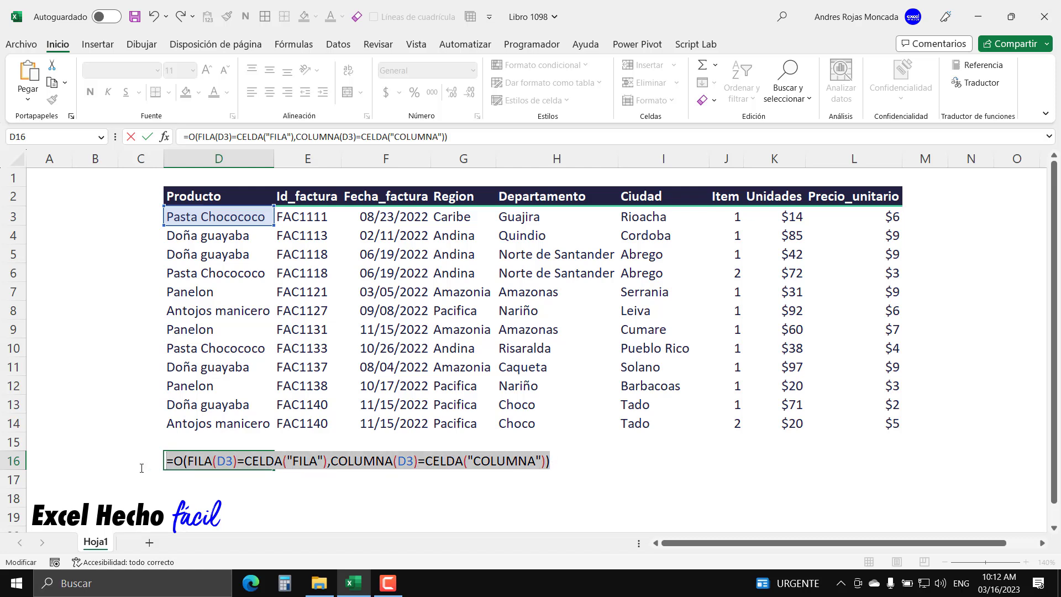
key(ctrl+c)
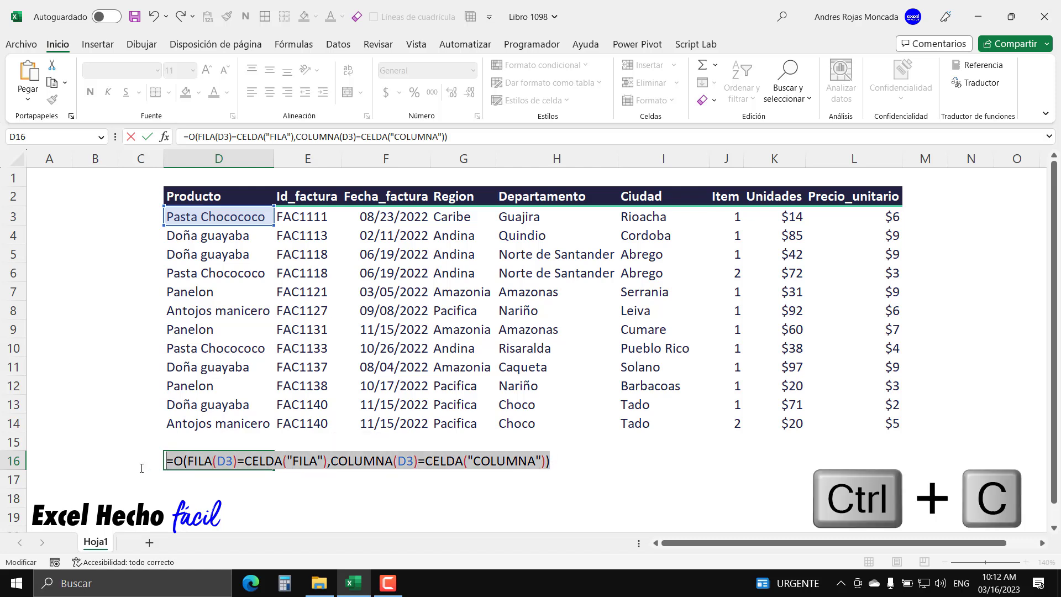
click(167, 461)
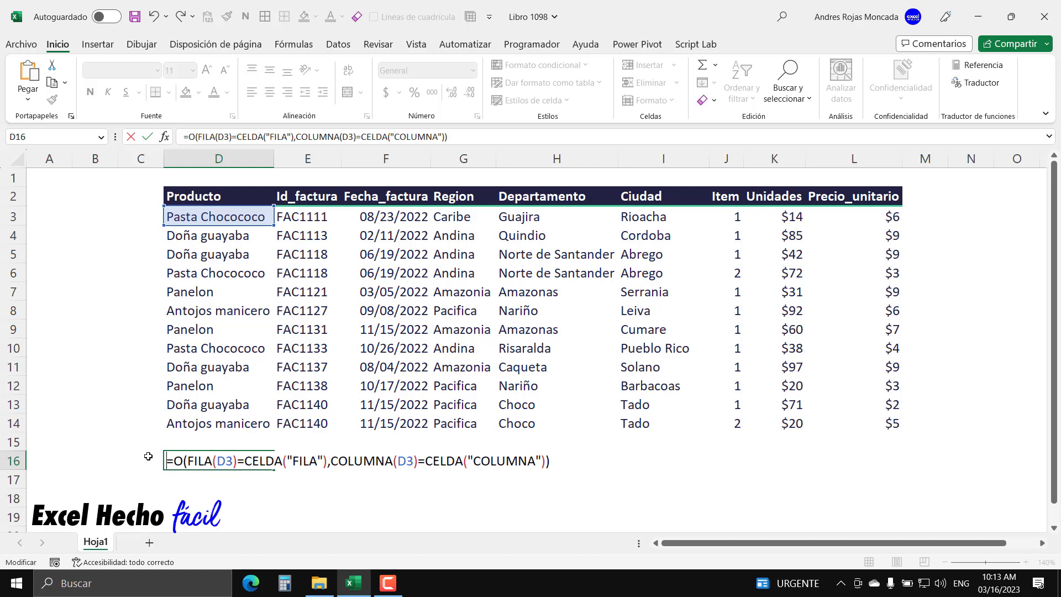
key(Home)
text(')
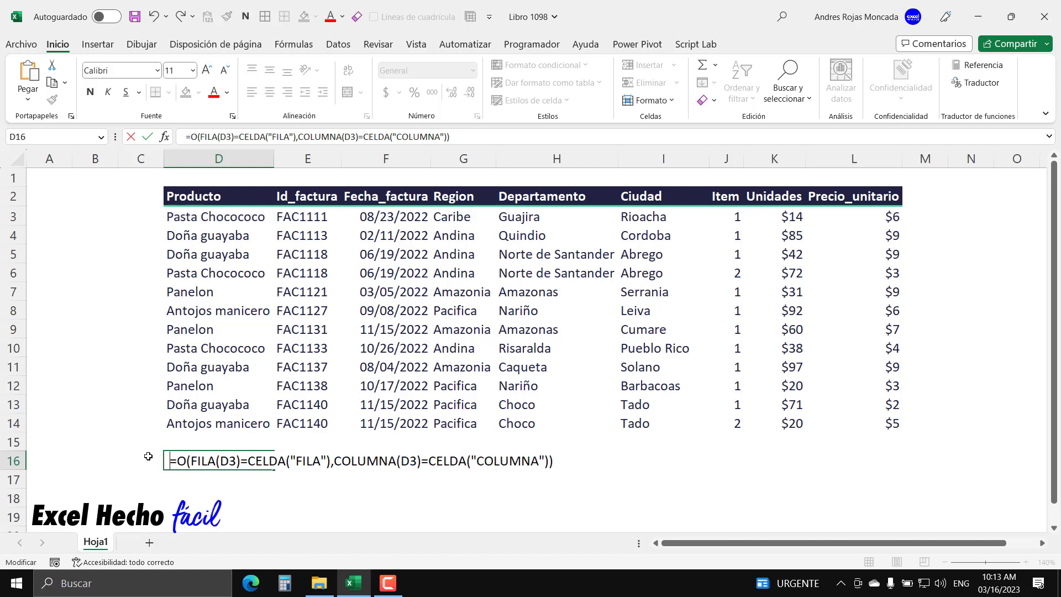
drag(170, 461, 165, 461)
click(556, 461)
key(Return)
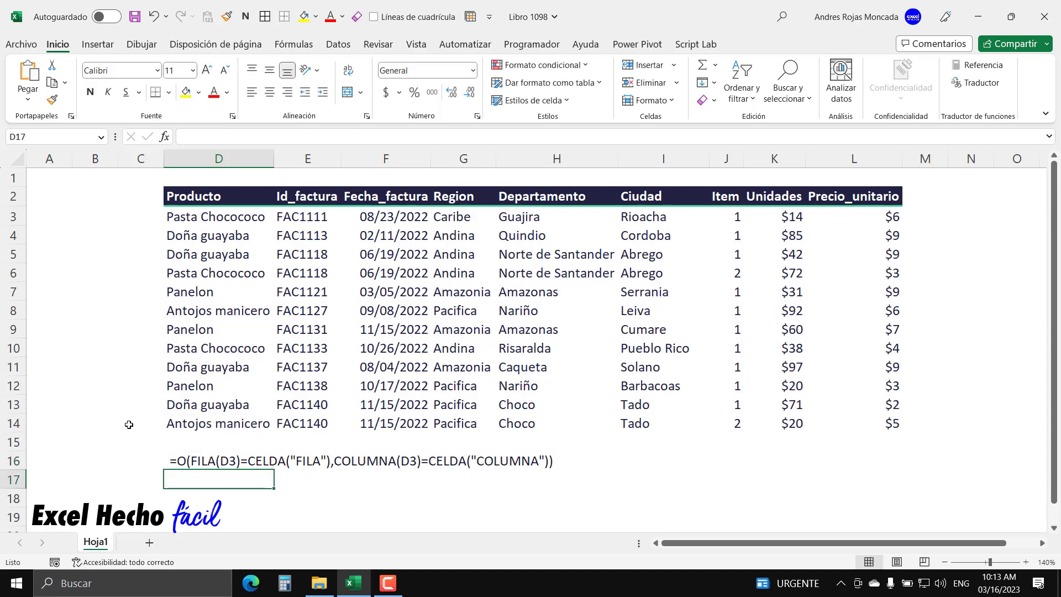
- Format the formula text in D16 with the automatic font color and italics
click(188, 466)
click(227, 92)
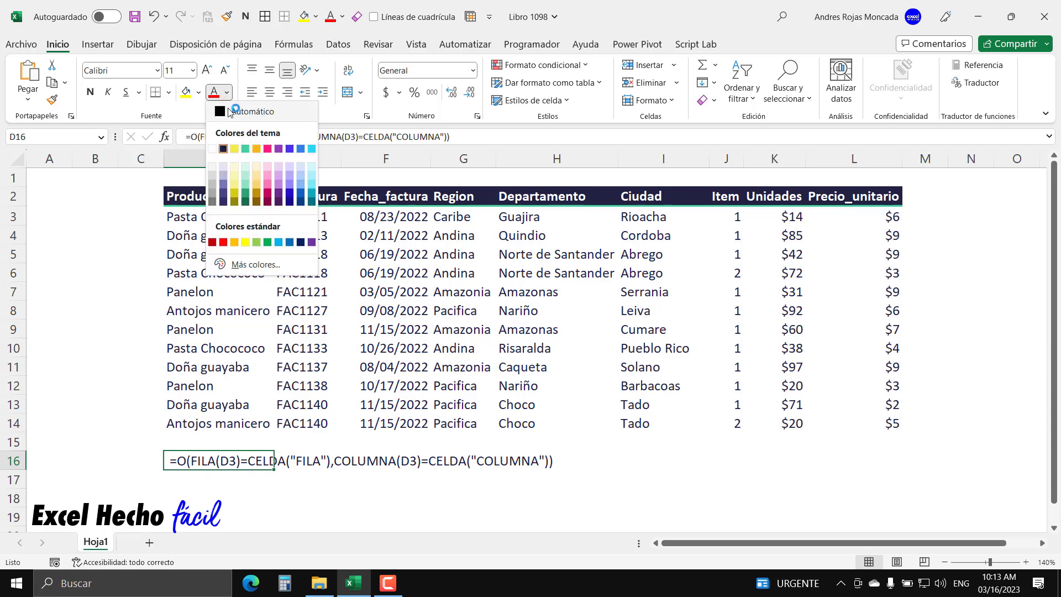
click(230, 110)
click(109, 93)
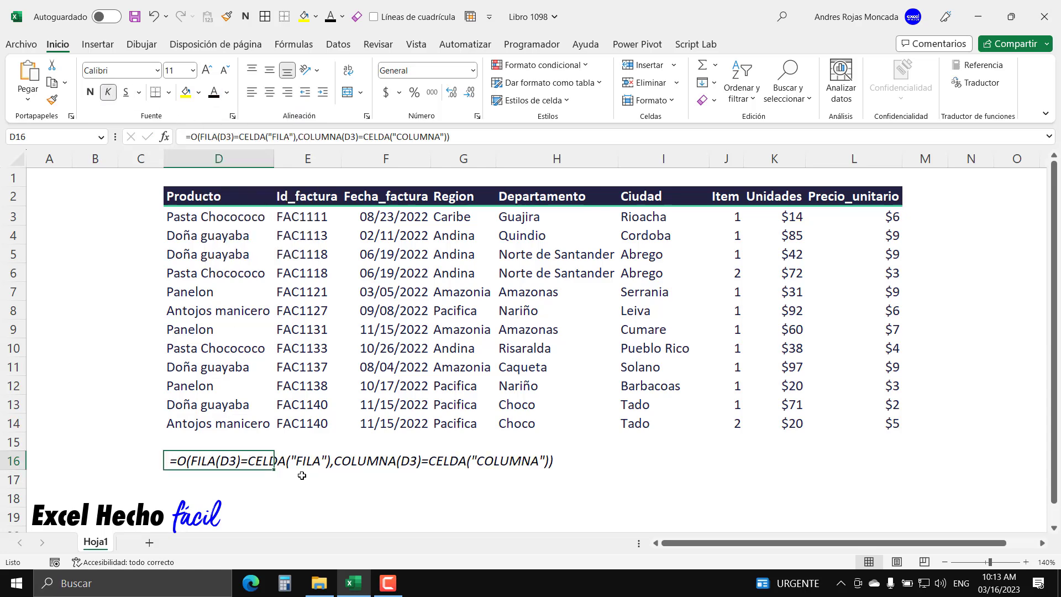
click(197, 494)
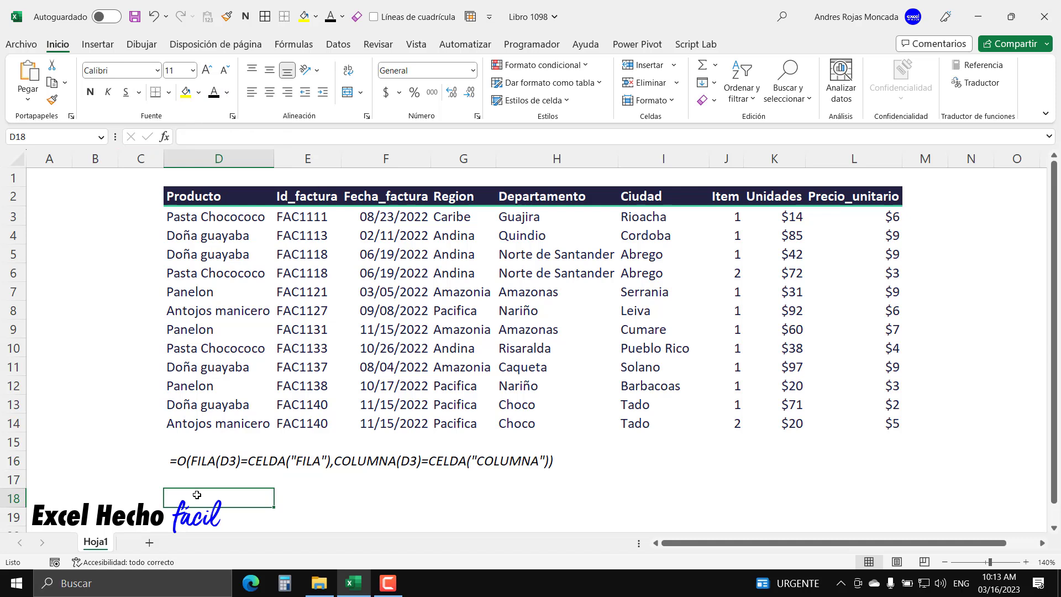
click(192, 461)
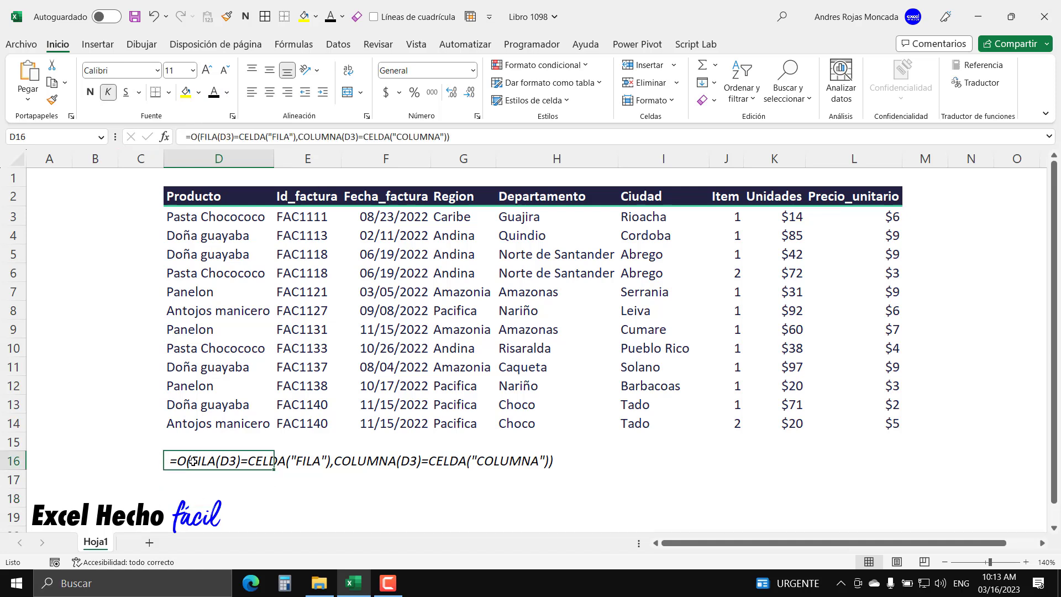
- Create a formula-based conditional formatting rule for D3:L14 using the copied O formula
drag(216, 216, 857, 425)
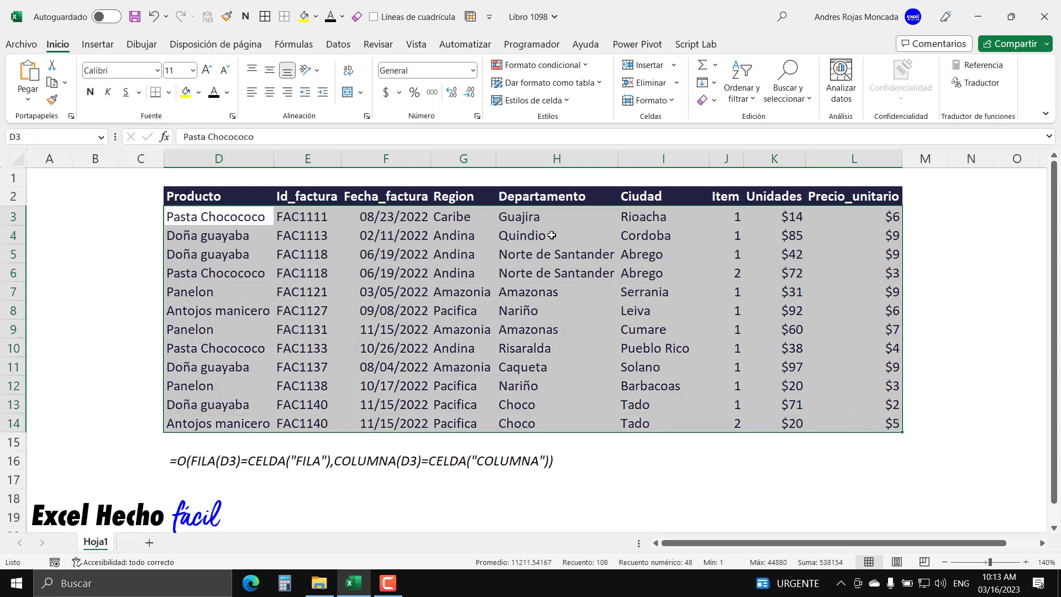
click(569, 69)
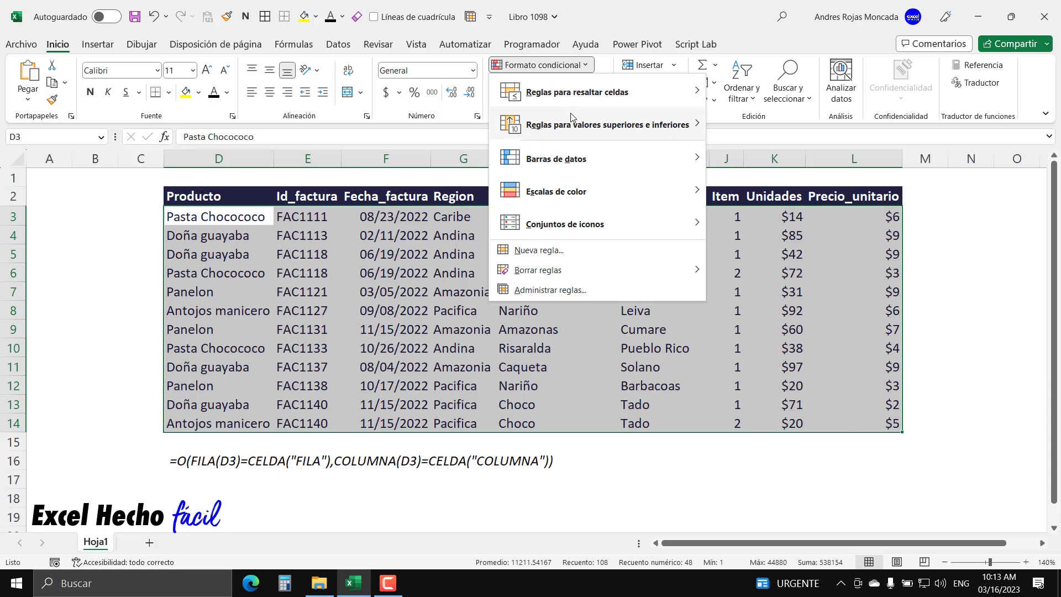
click(563, 251)
click(474, 264)
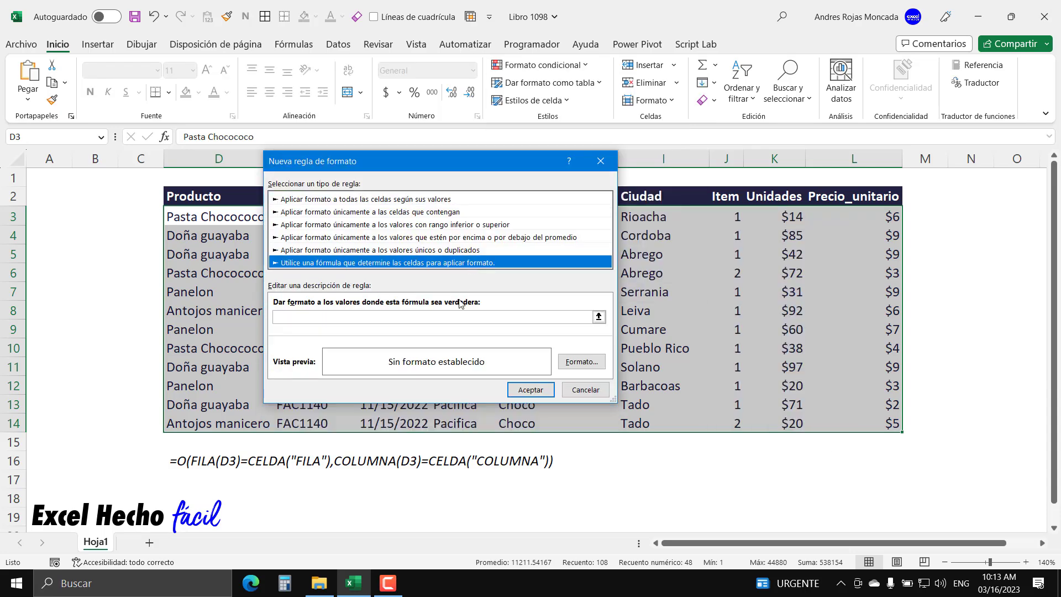
click(453, 319)
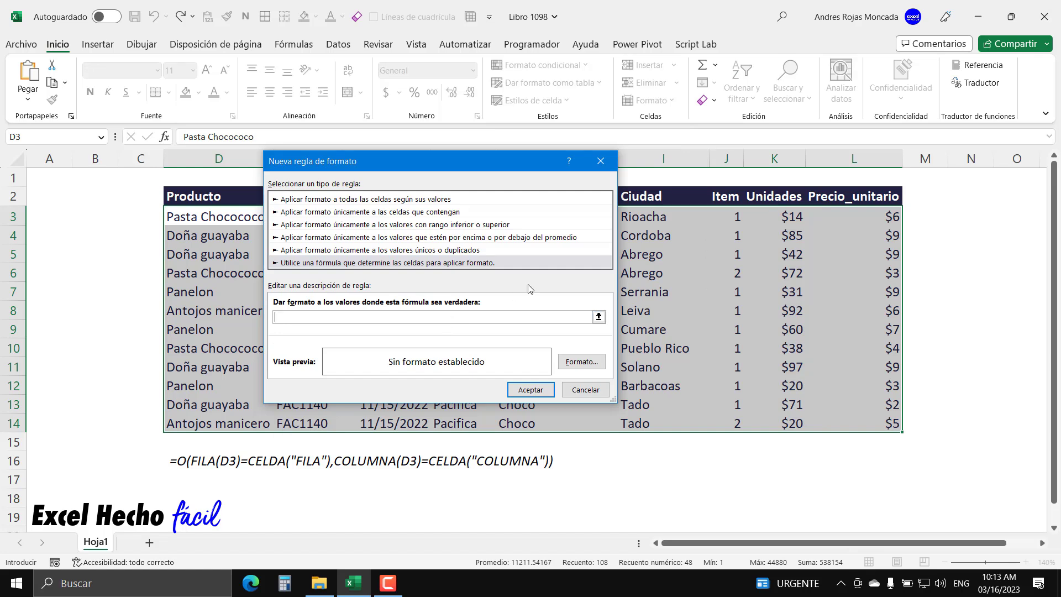
key(ctrl+v)
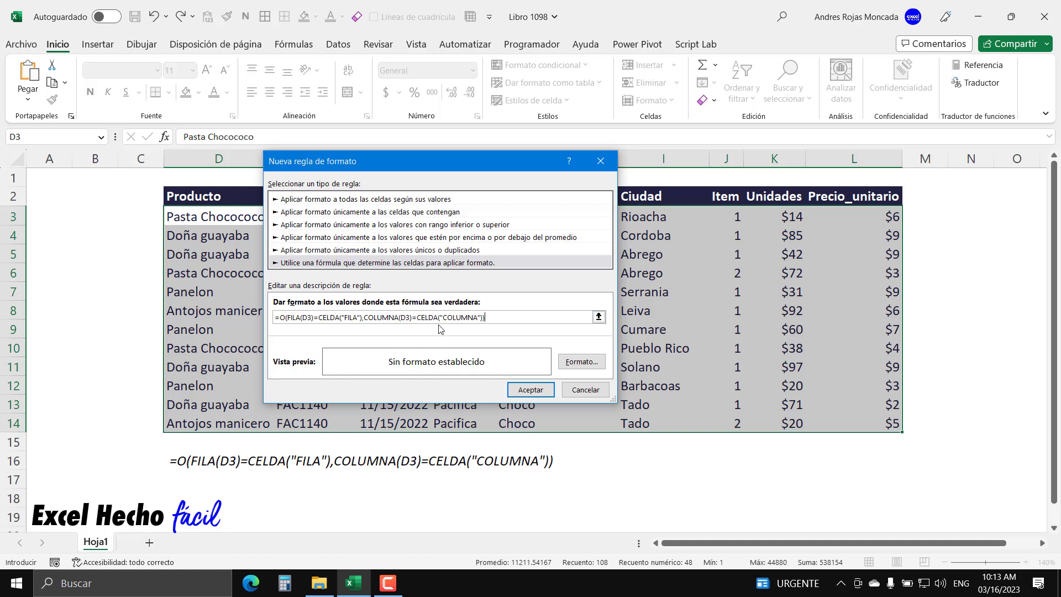
- Give the new rule an orange fill and apply it to the table
click(580, 362)
click(425, 117)
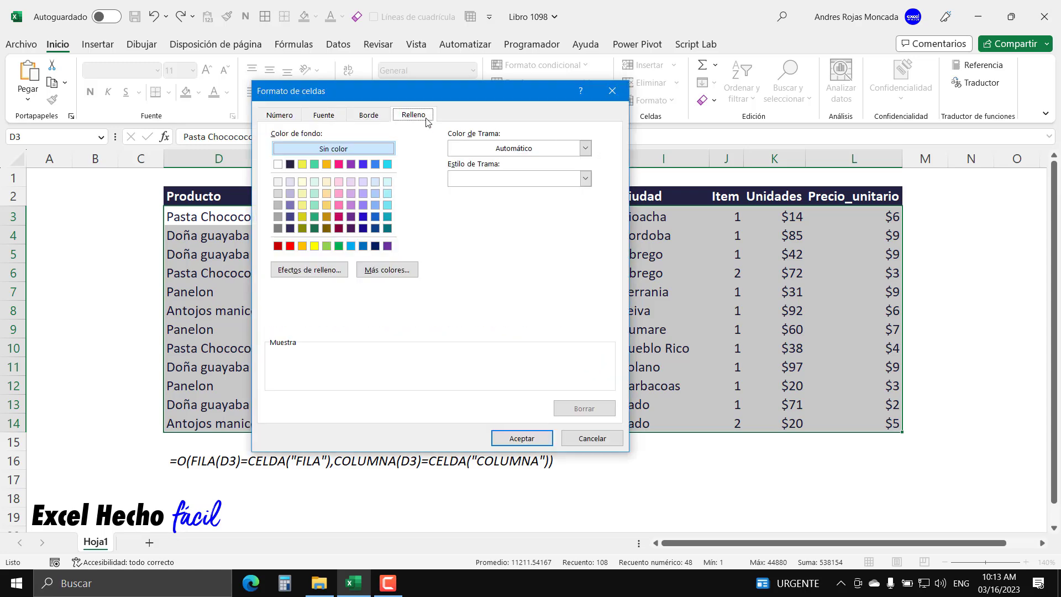
click(326, 164)
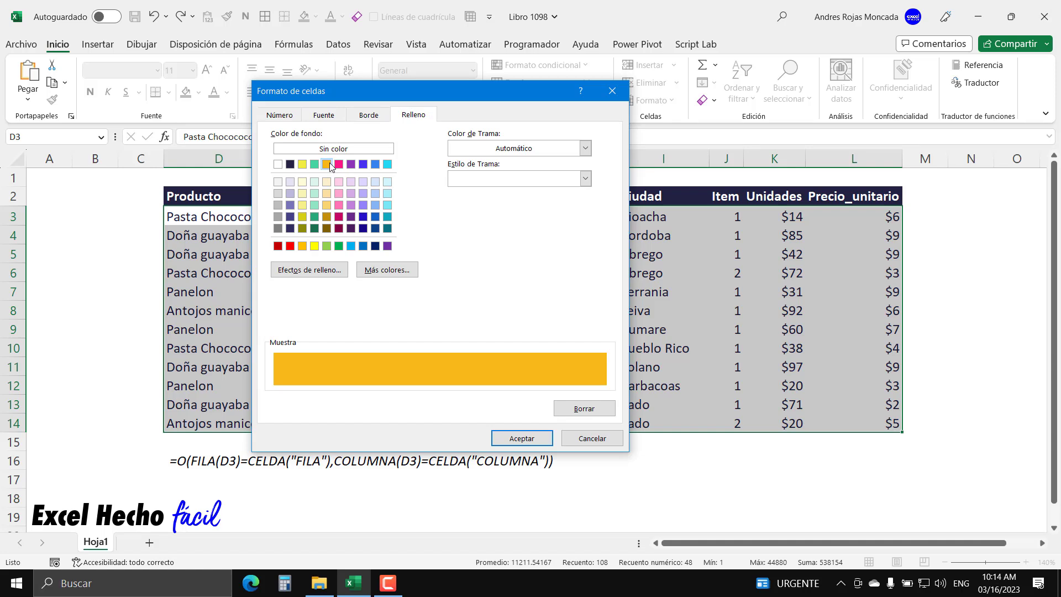
click(315, 164)
click(327, 164)
click(535, 440)
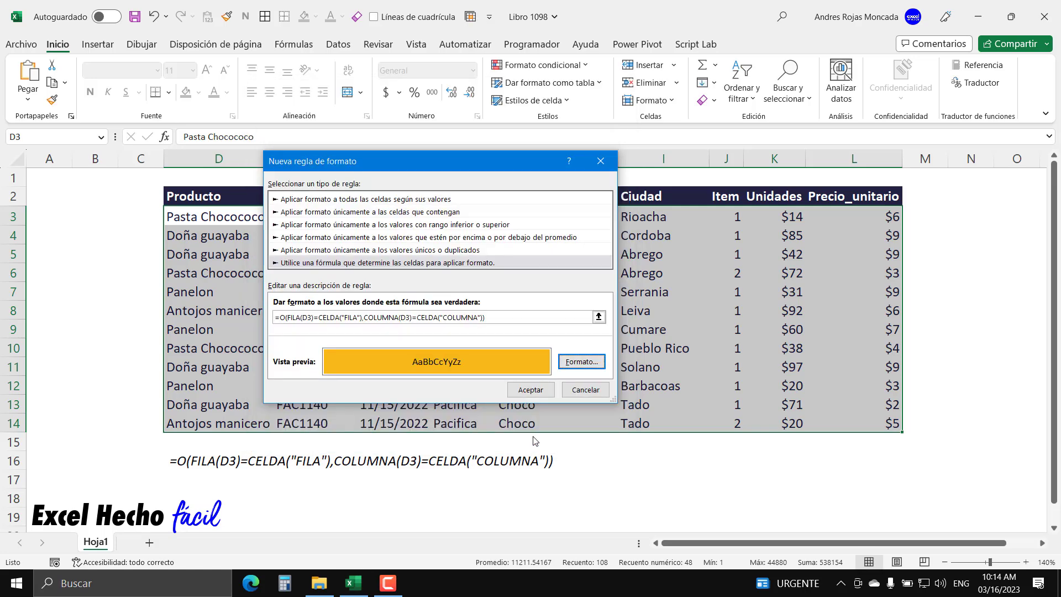
click(528, 387)
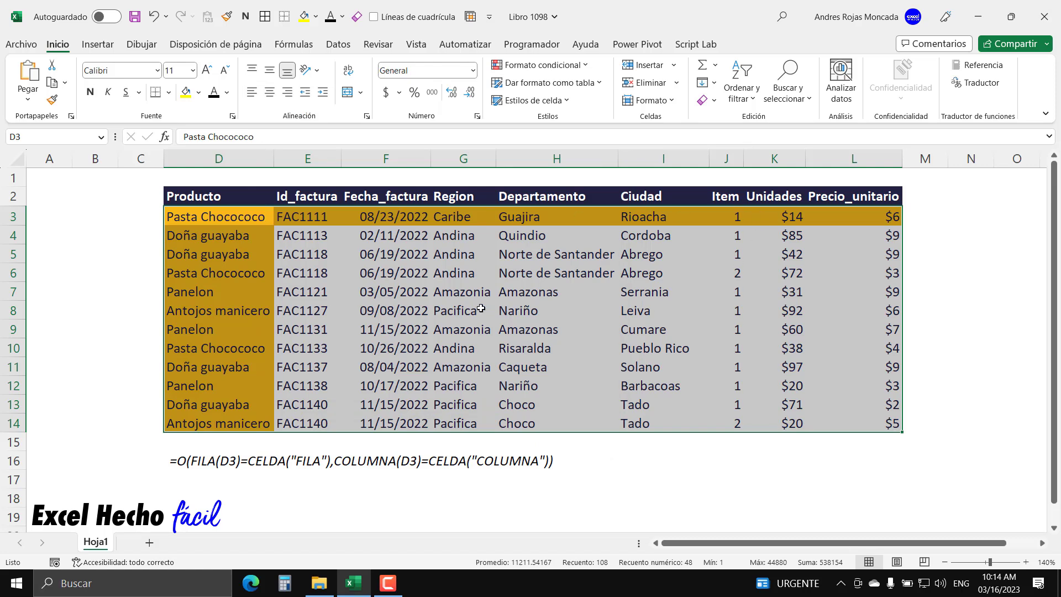
- Test the highlighting by selecting cells H7, F10 and K6 and recalculating the sheet after each selection
click(556, 297)
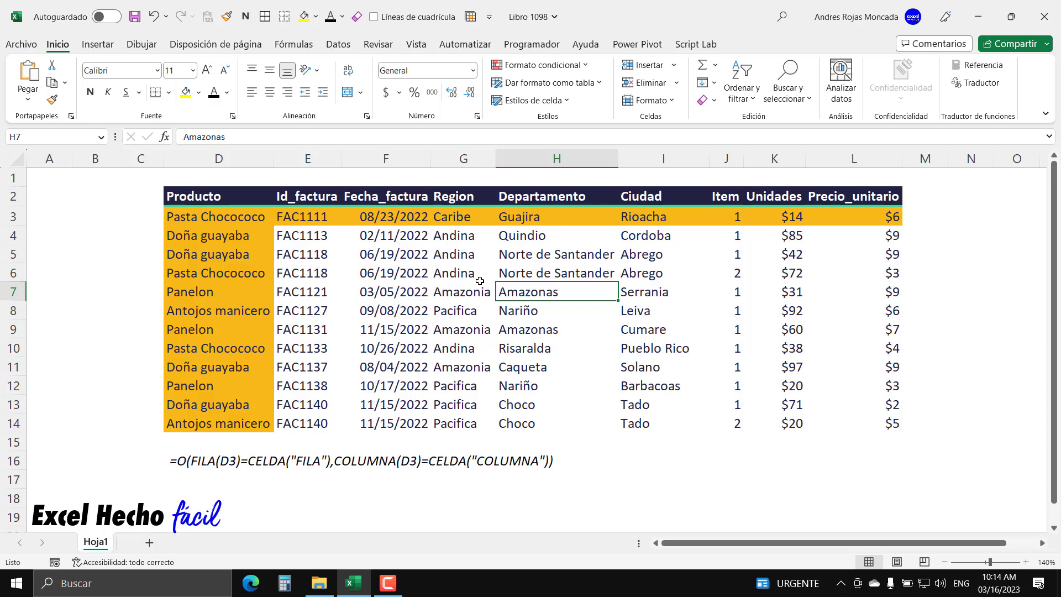
key(F9)
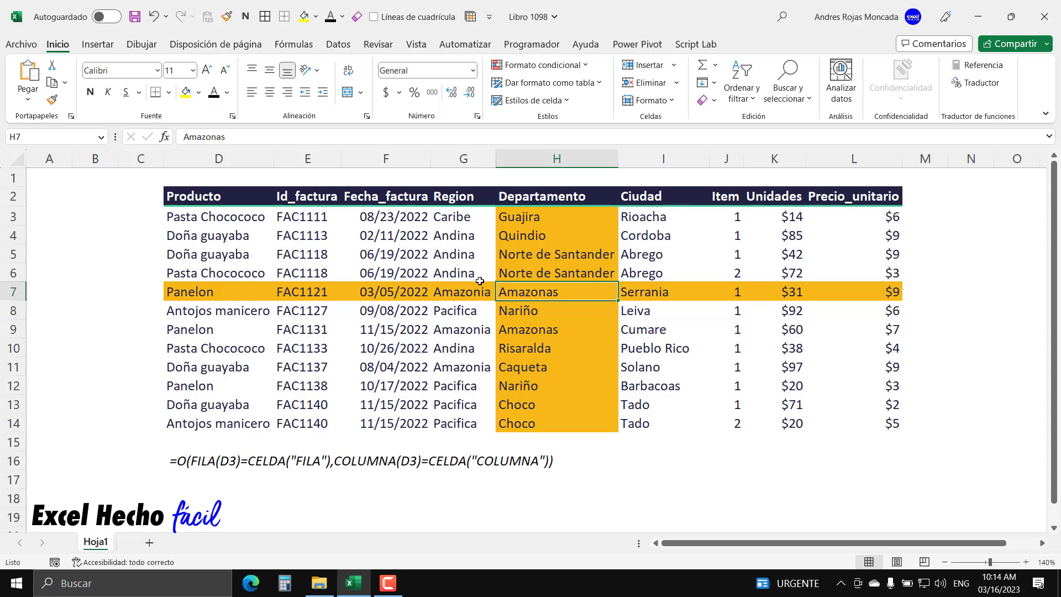
click(388, 347)
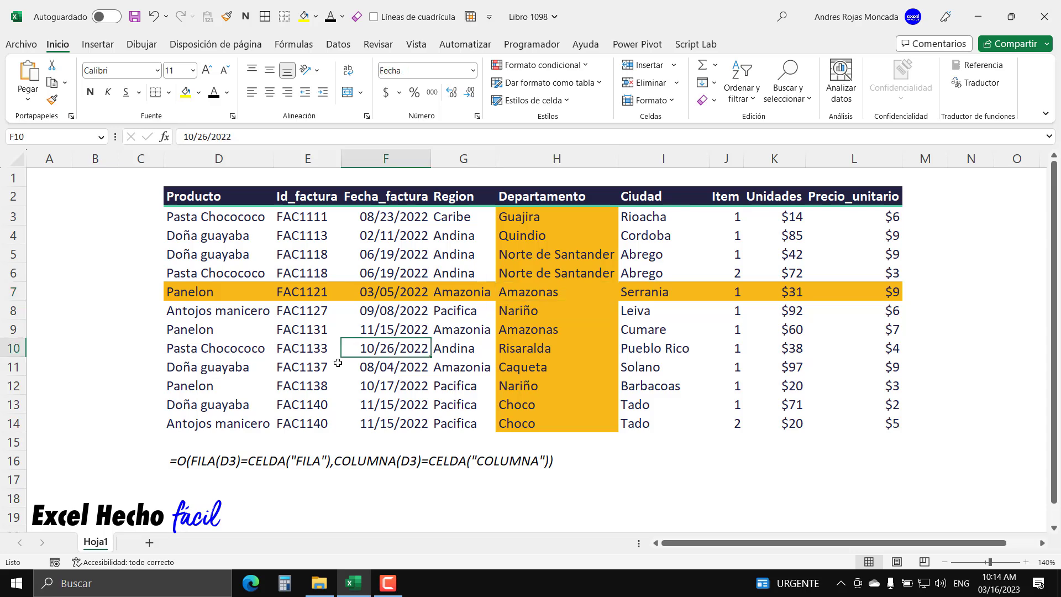
key(F9)
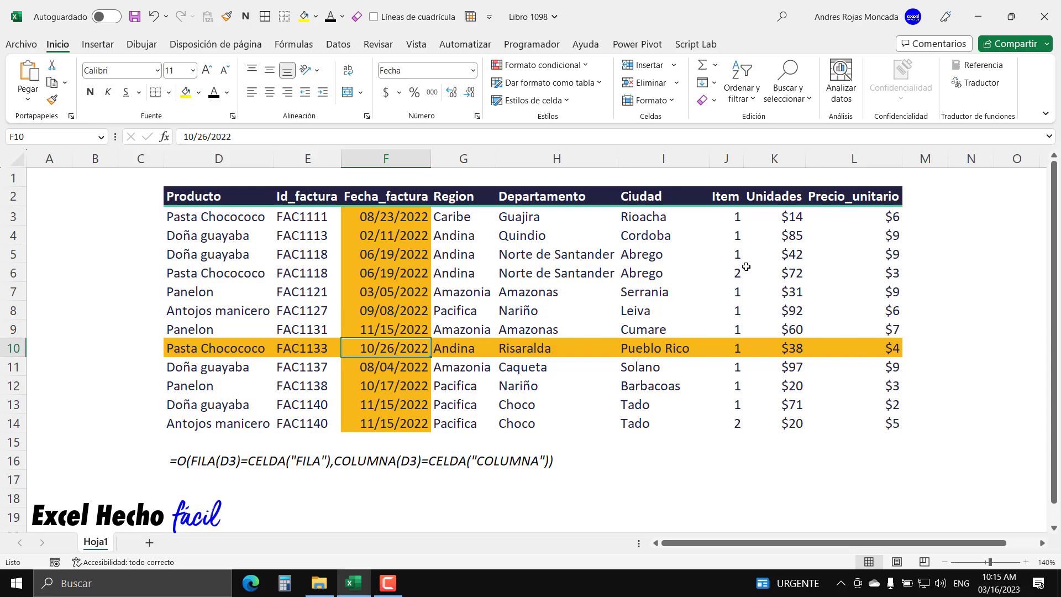
click(746, 269)
key(F9)
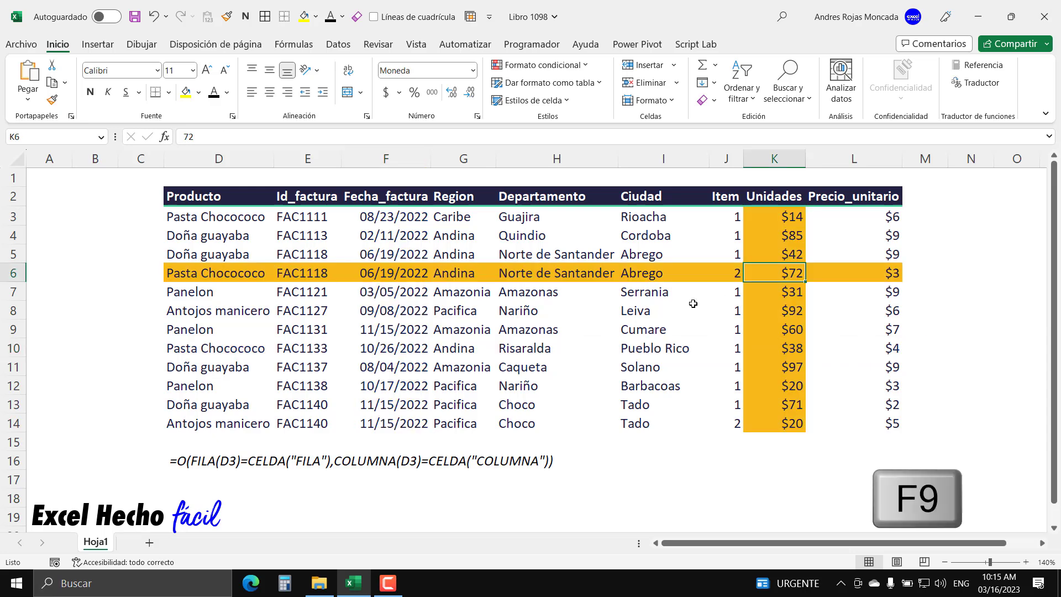
- Check how the highlighting behaves without recalculating by selecting G9, F10, E10 and E4 in turn
click(481, 330)
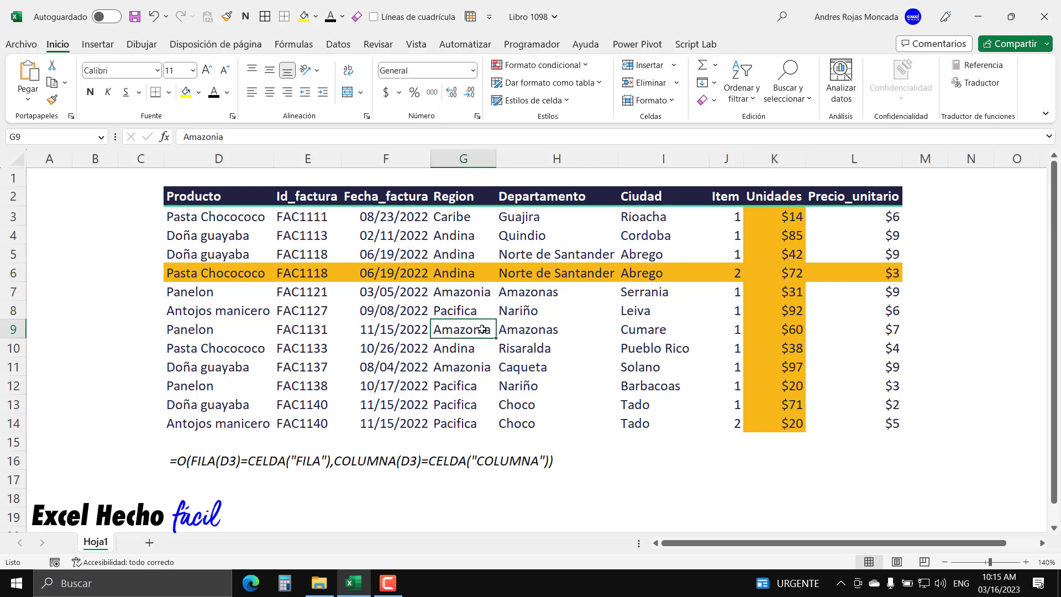
click(384, 352)
click(322, 354)
click(327, 244)
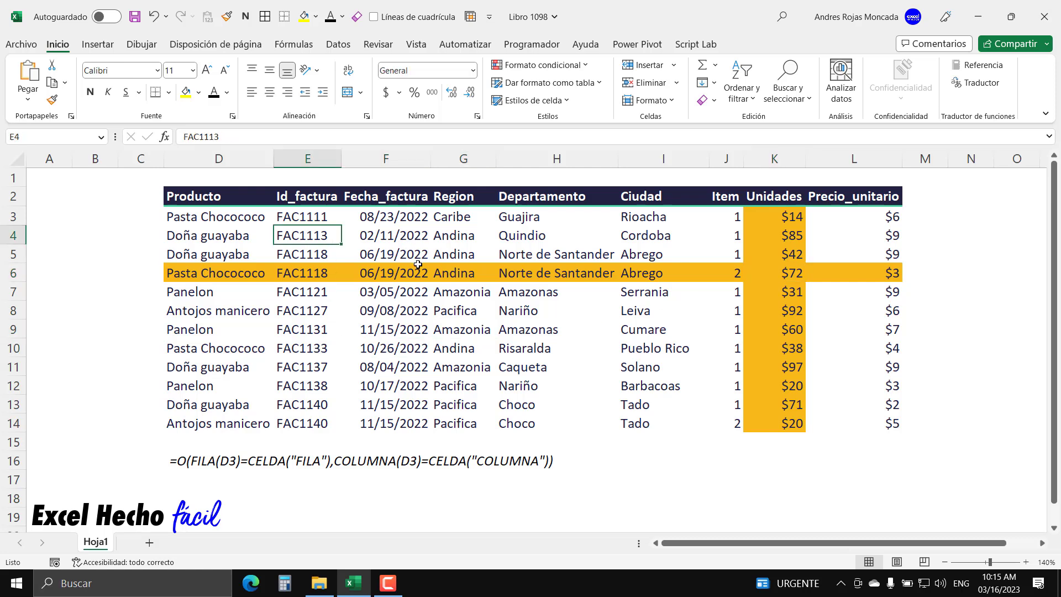
- Open the code module of sheet Hoja1 and create a Worksheet_SelectionChange event procedure in it
right_click(104, 547)
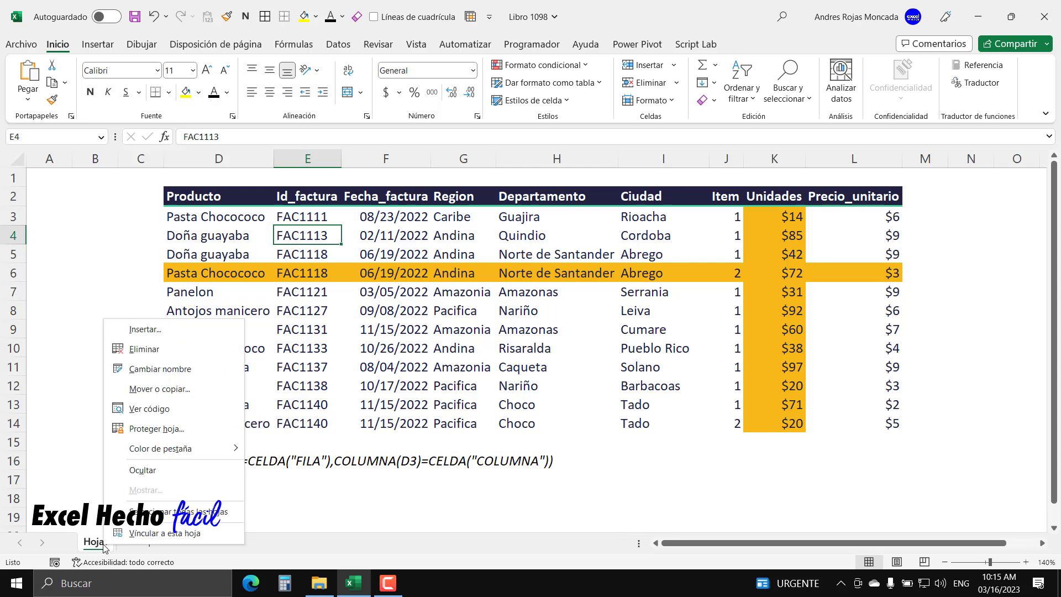
click(175, 412)
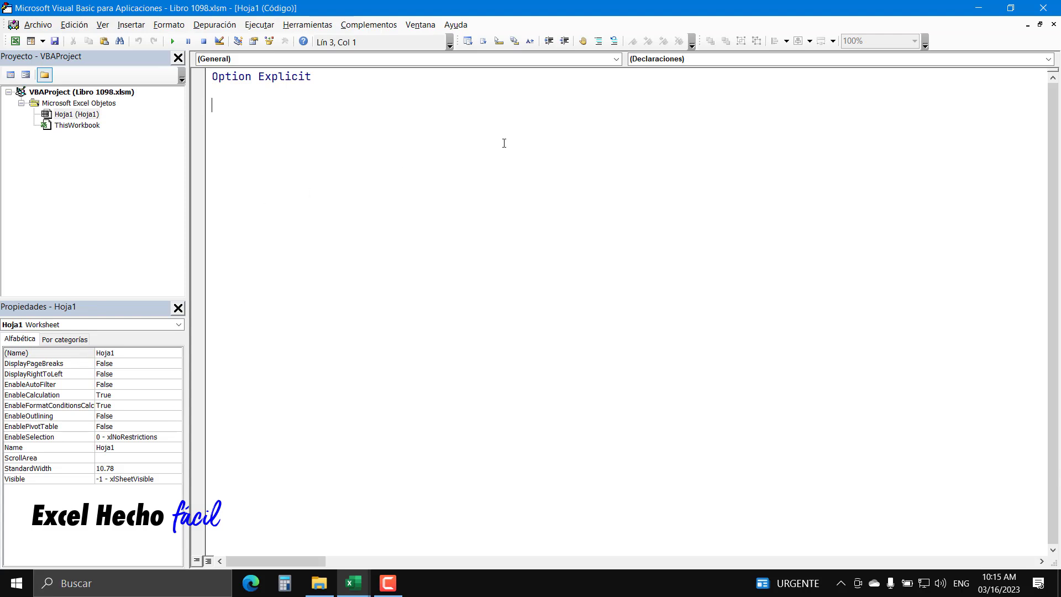
click(617, 61)
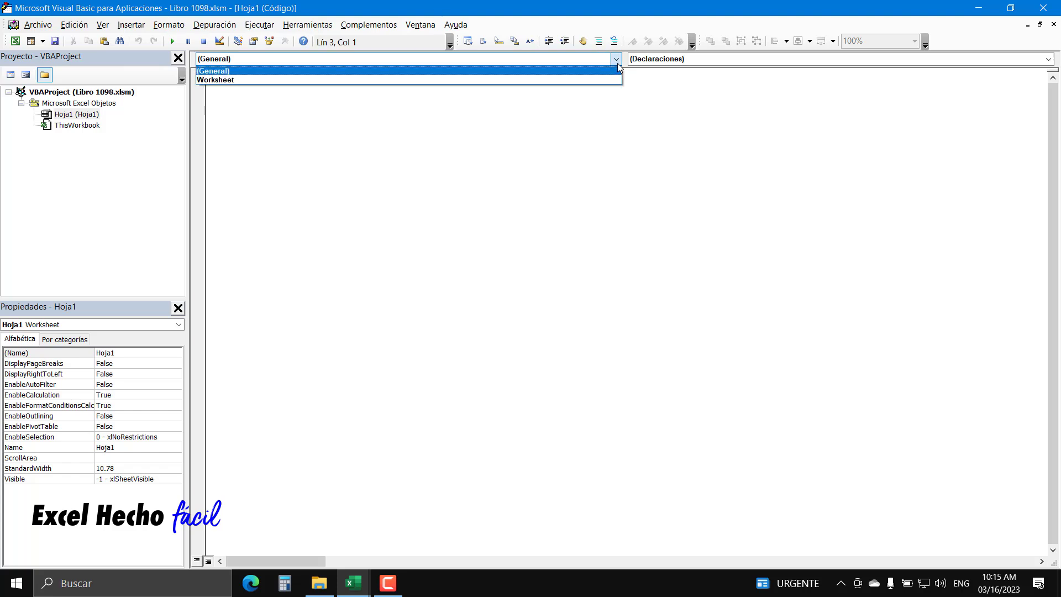
click(270, 81)
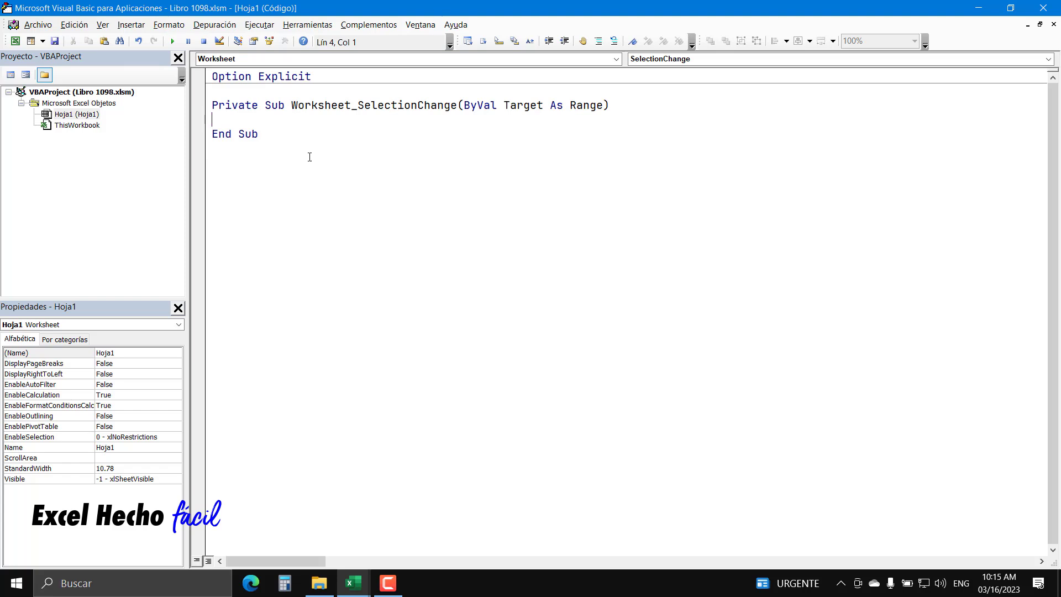
drag(456, 106, 358, 105)
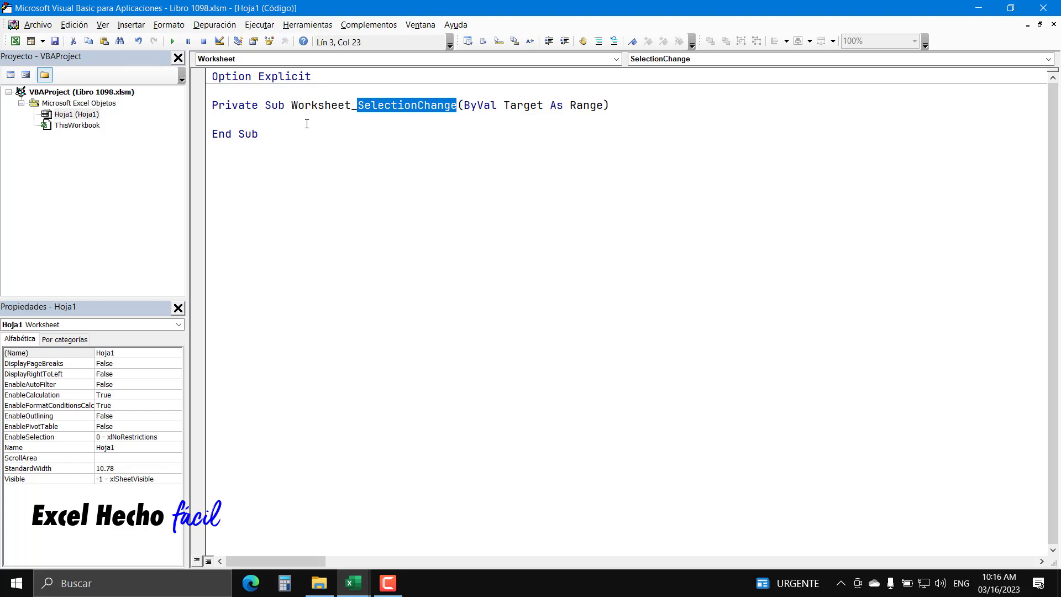
click(307, 124)
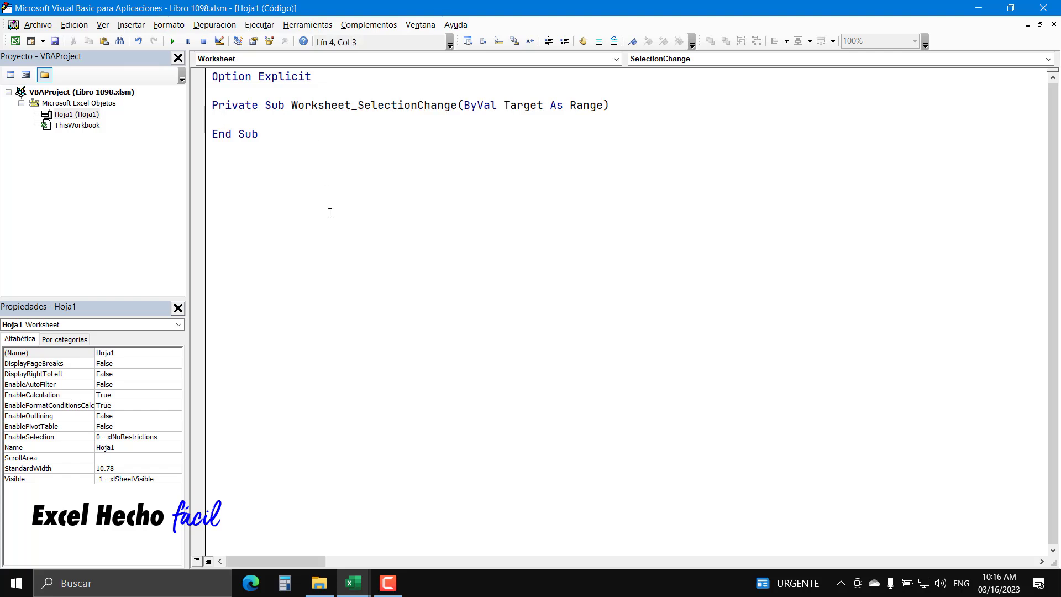
- Add the statement Application.ActiveSheet.Calculate to the body of the SelectionChange procedure
text(application)
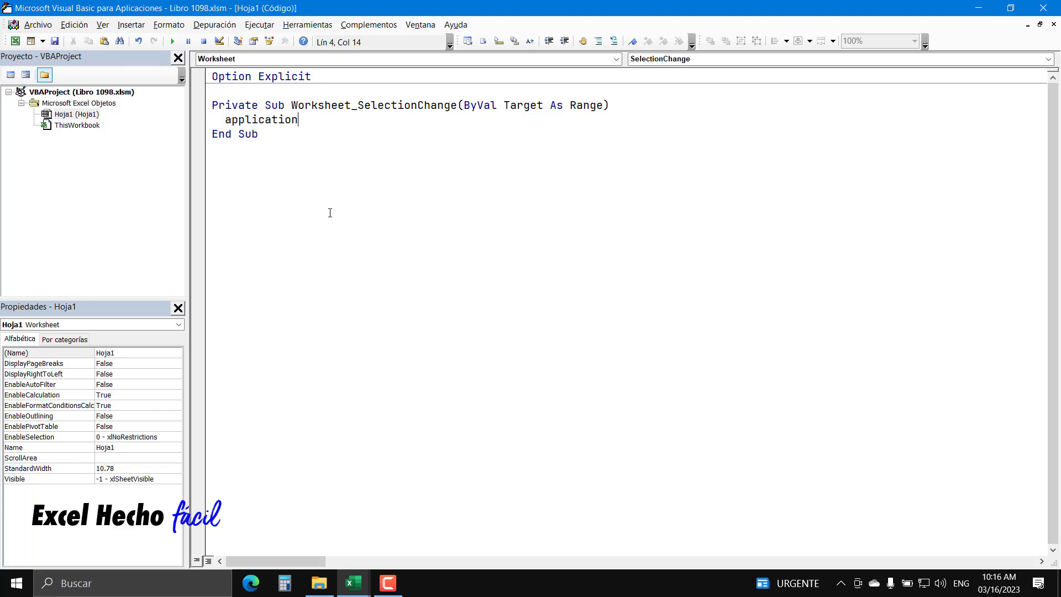
text(.acti)
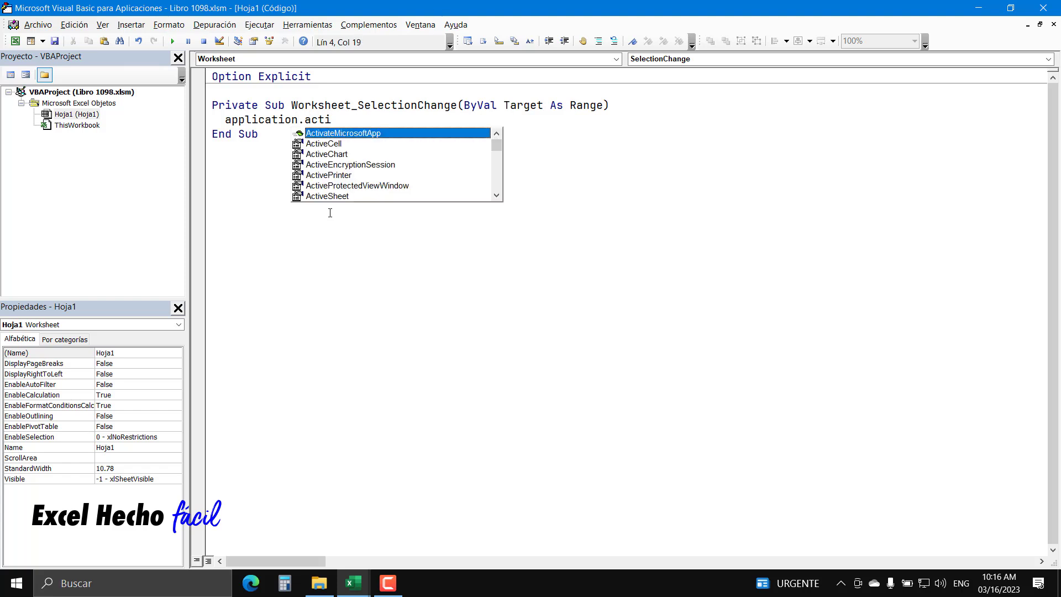
text(ves)
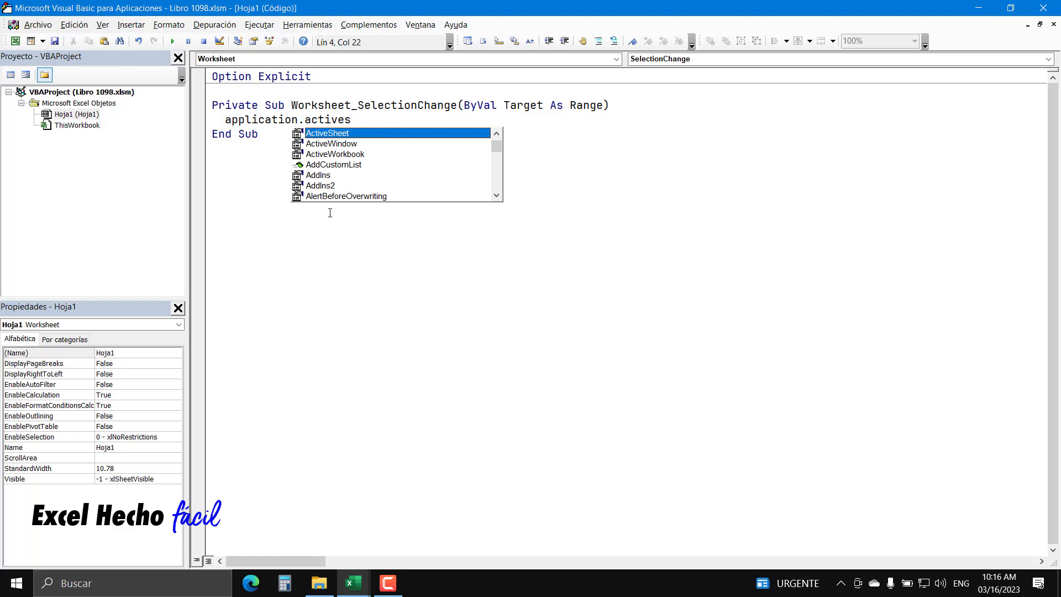
key(Tab)
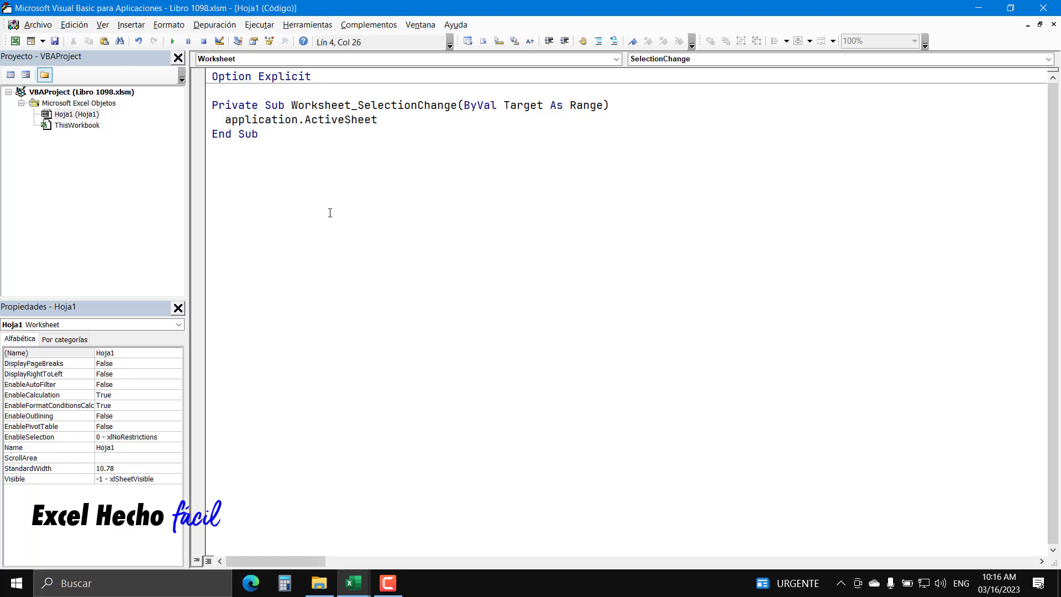
text(.calculate)
key(Down)
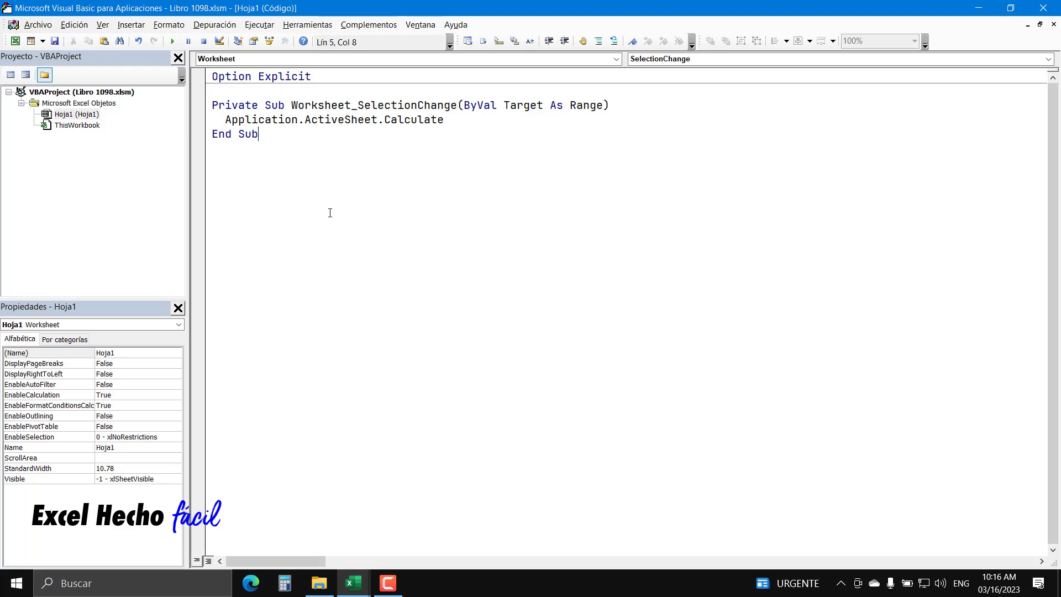
- Return to the worksheet and test the automatic highlighting by selecting H9, F6, K4, H11, F6 and K10
key(alt+F11)
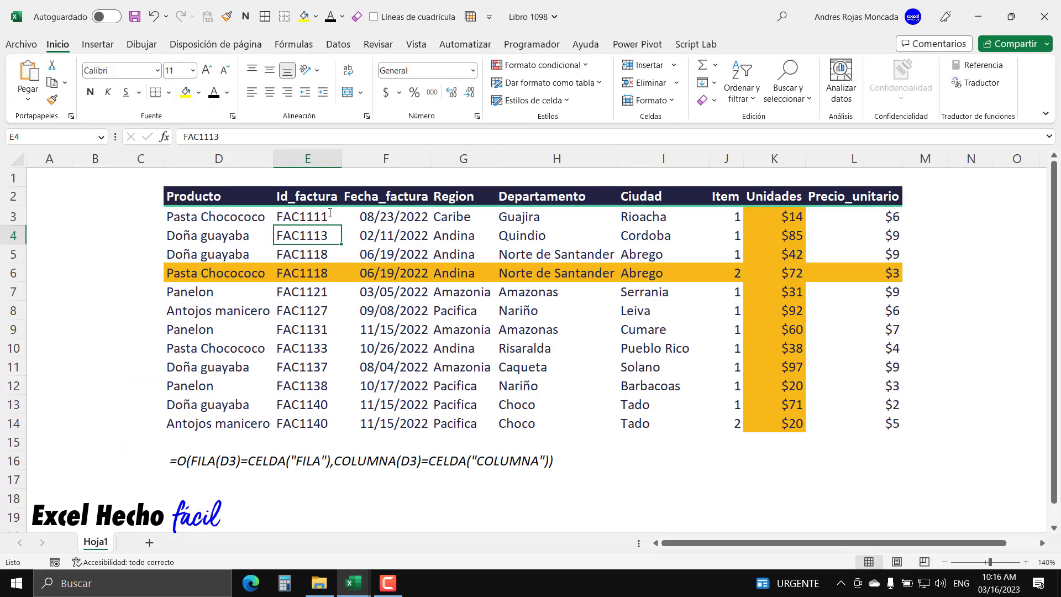
click(534, 332)
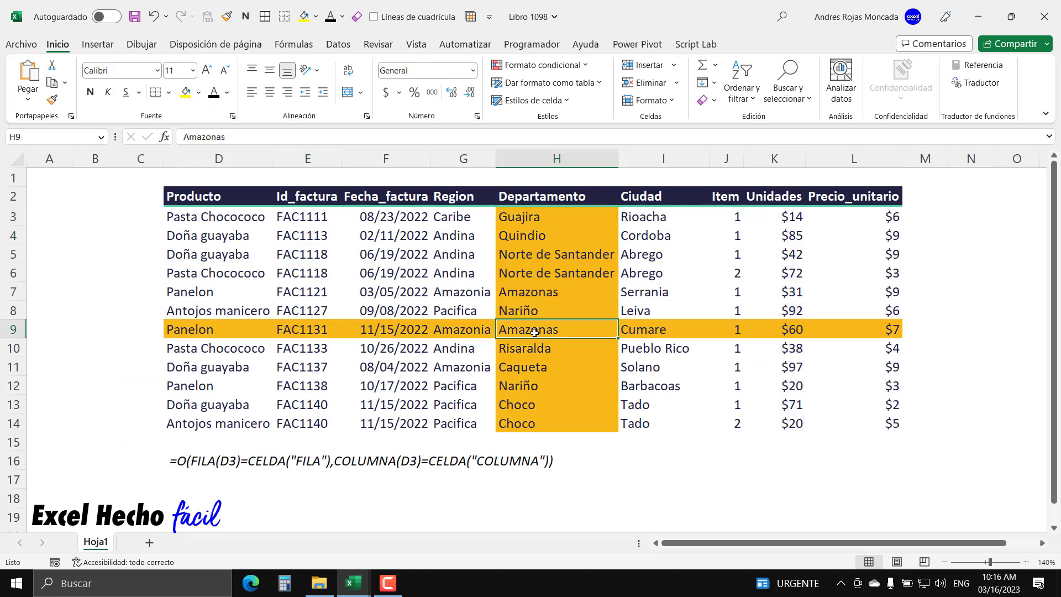
click(399, 273)
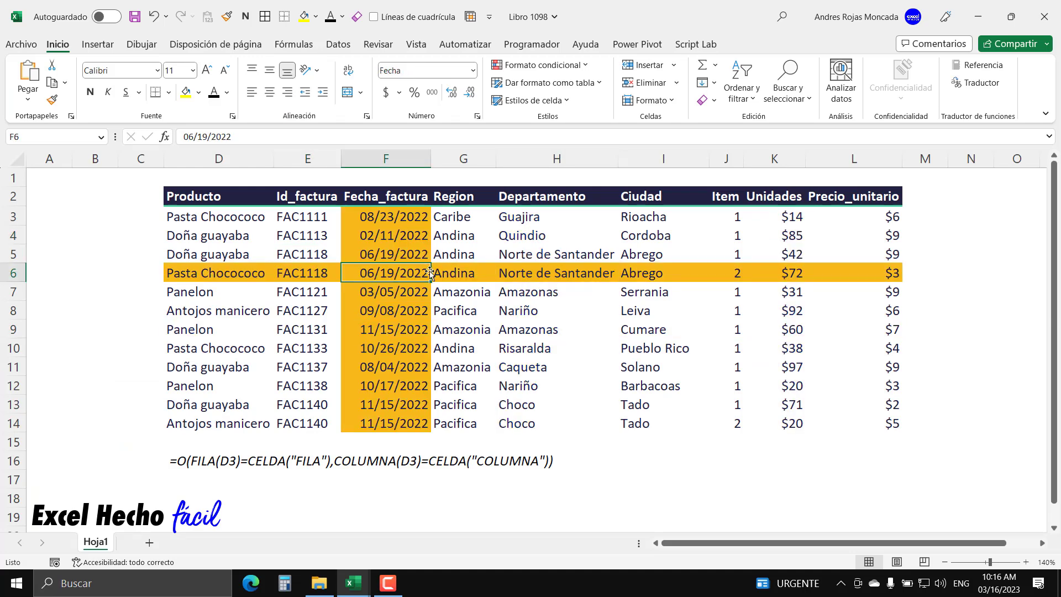
click(753, 237)
click(518, 370)
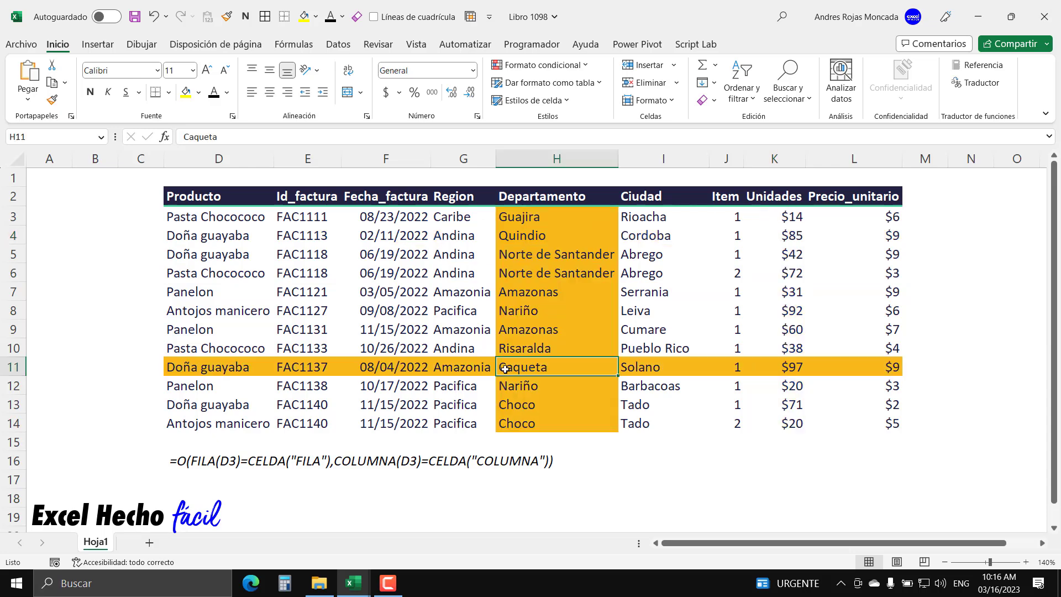
click(384, 278)
click(793, 350)
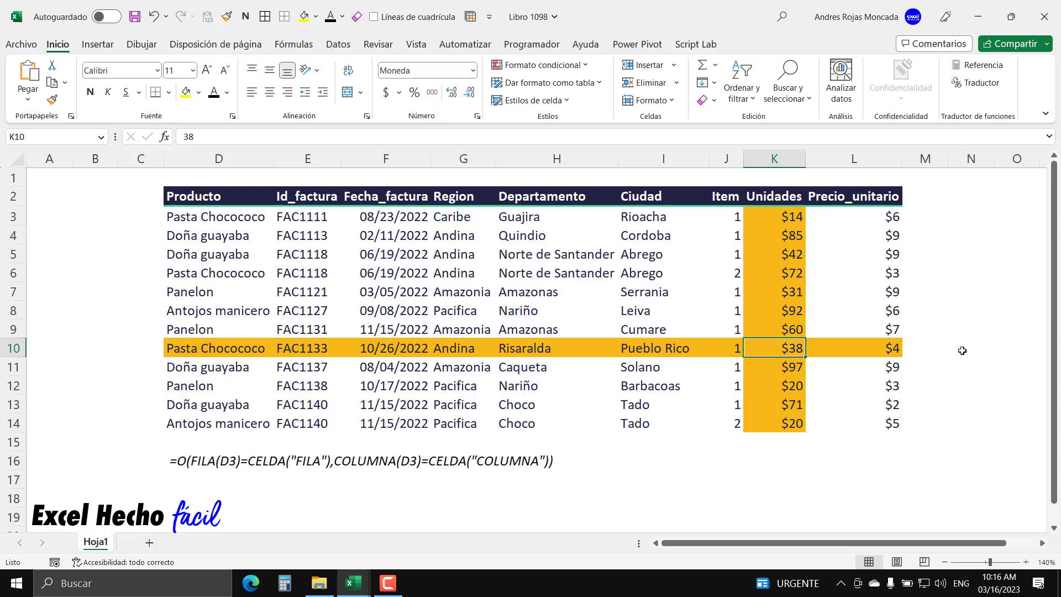
- Compare the highlighting for N5 and K18 outside the table with H7, F5, K4, D3, L14 and H11 inside it
click(987, 256)
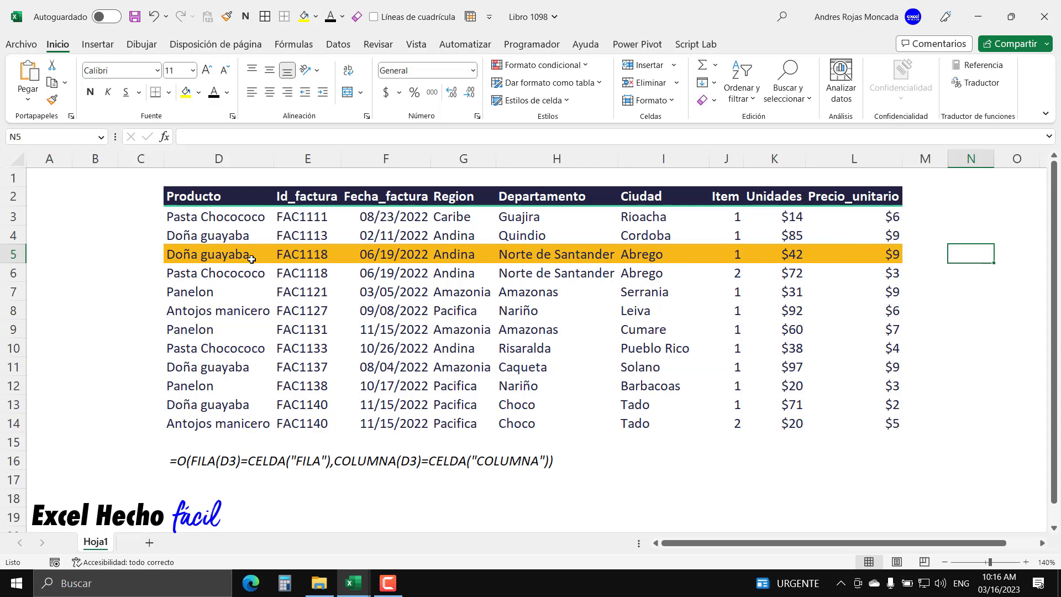
click(800, 505)
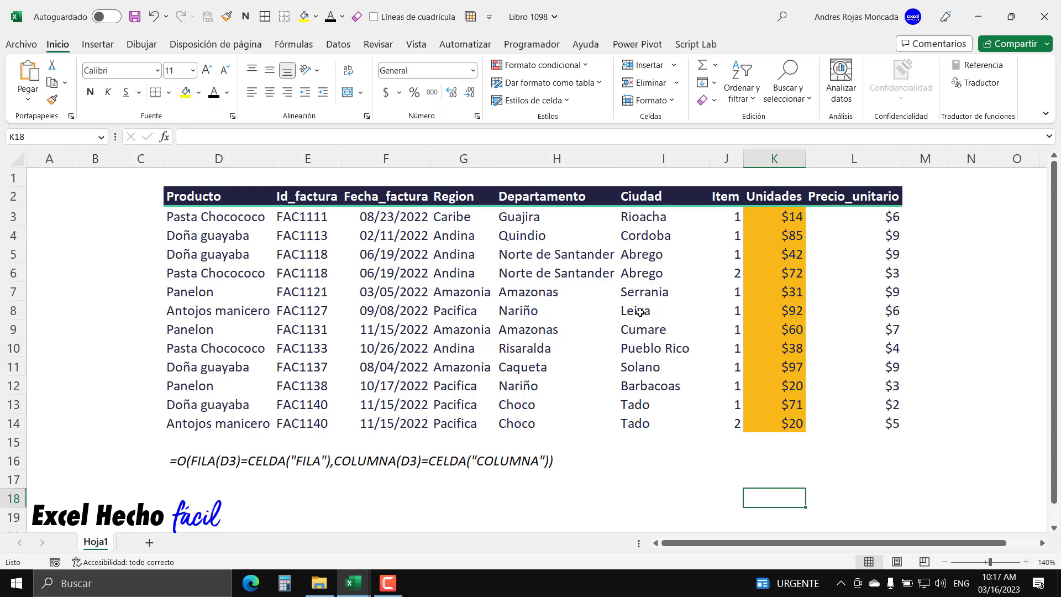
click(544, 289)
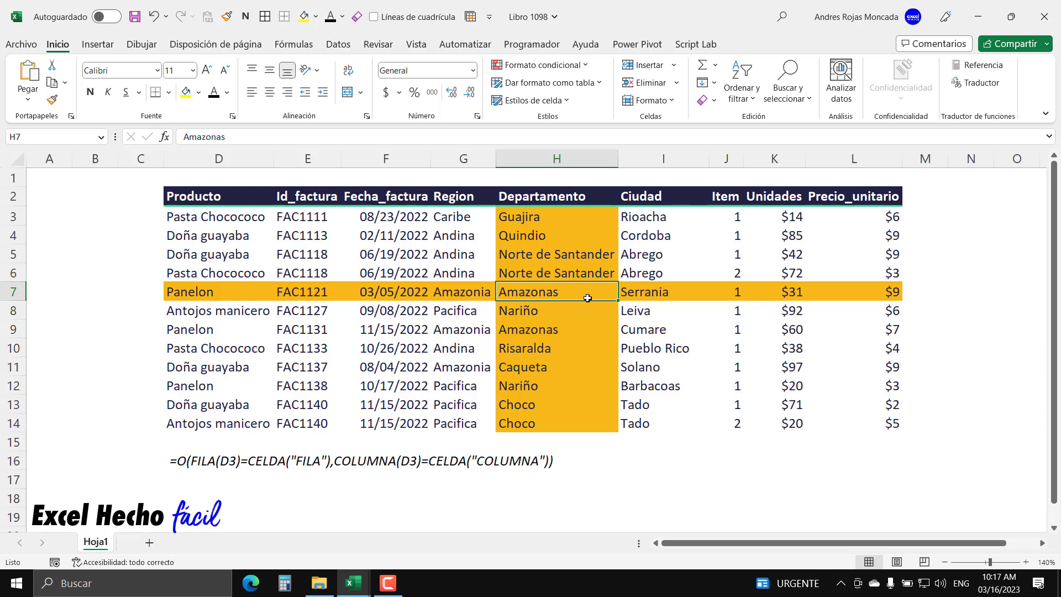
click(419, 258)
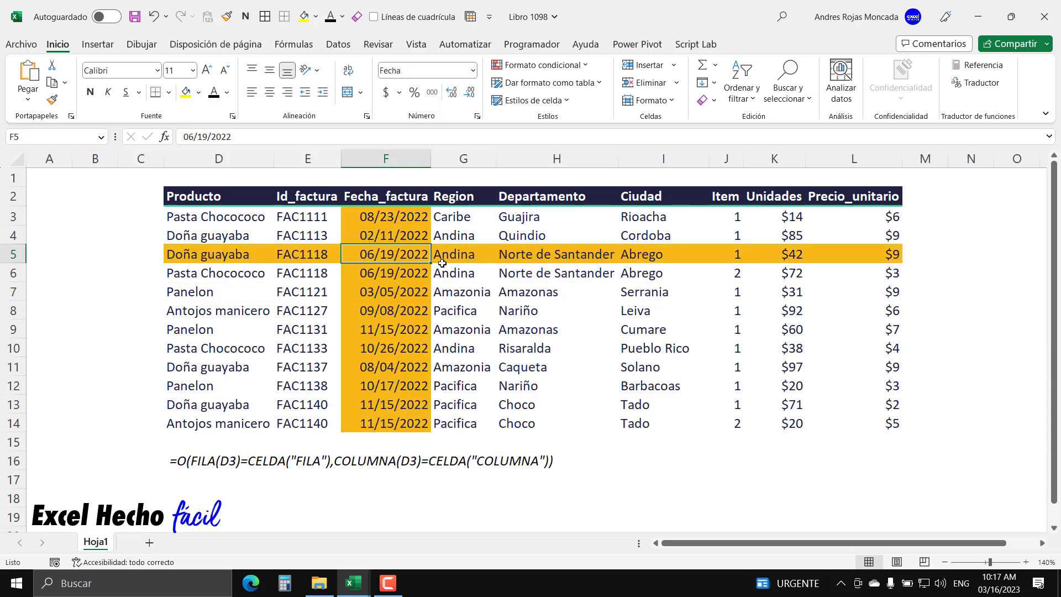
click(756, 241)
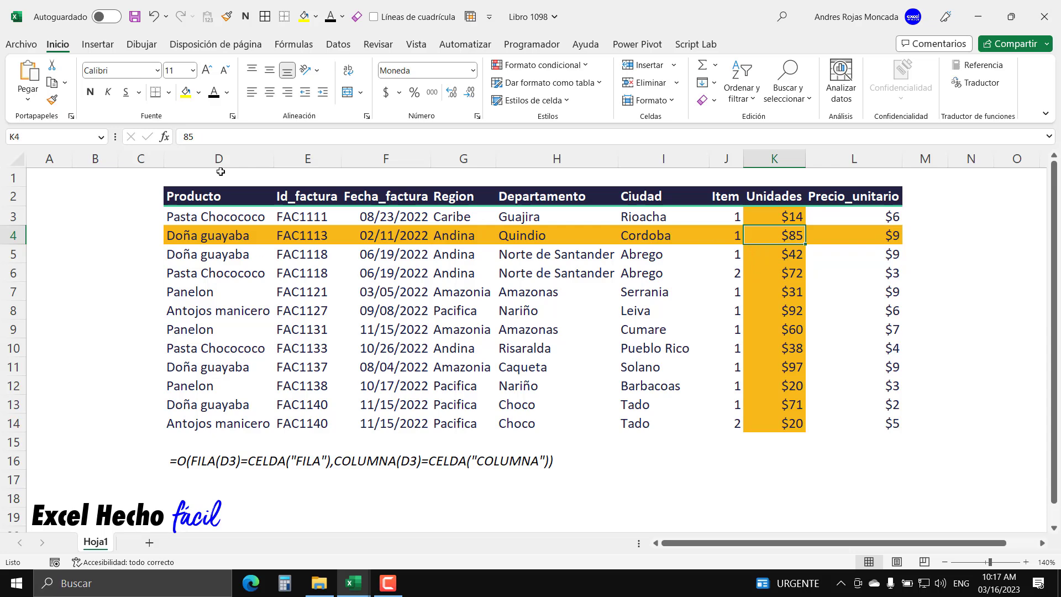
click(212, 216)
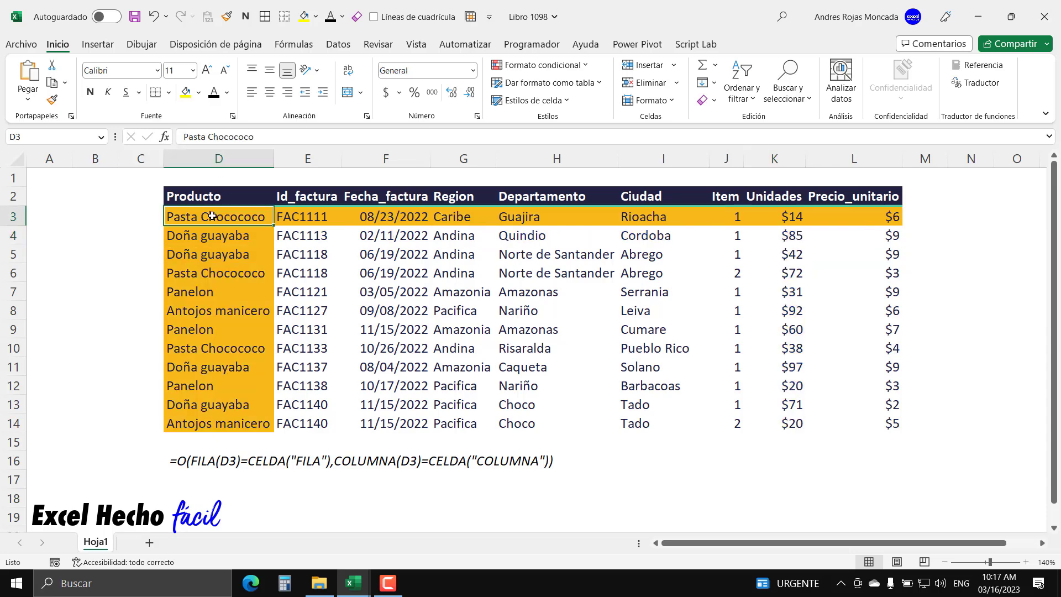
click(850, 427)
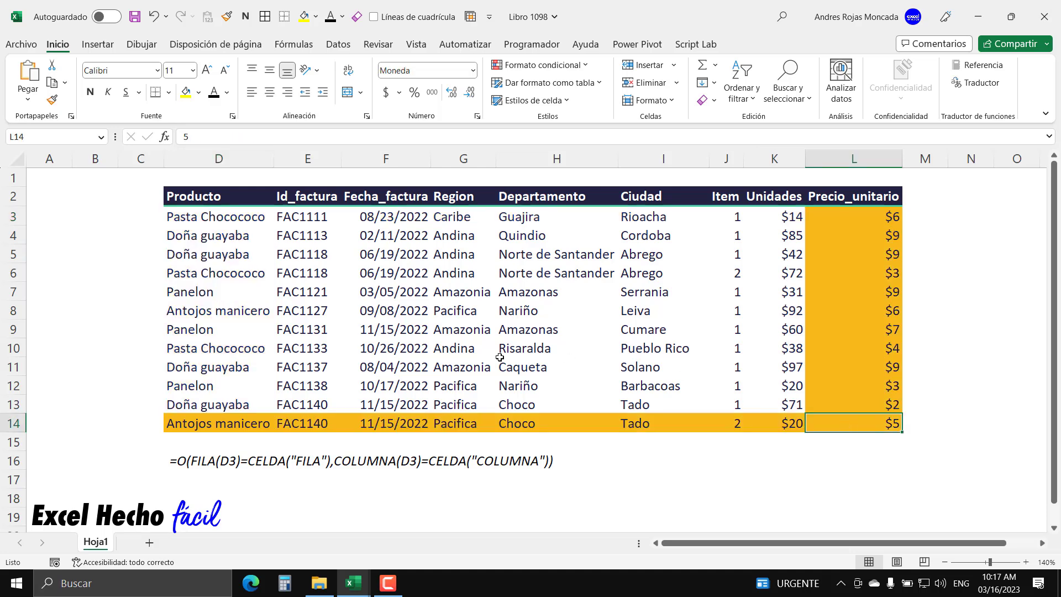
click(500, 360)
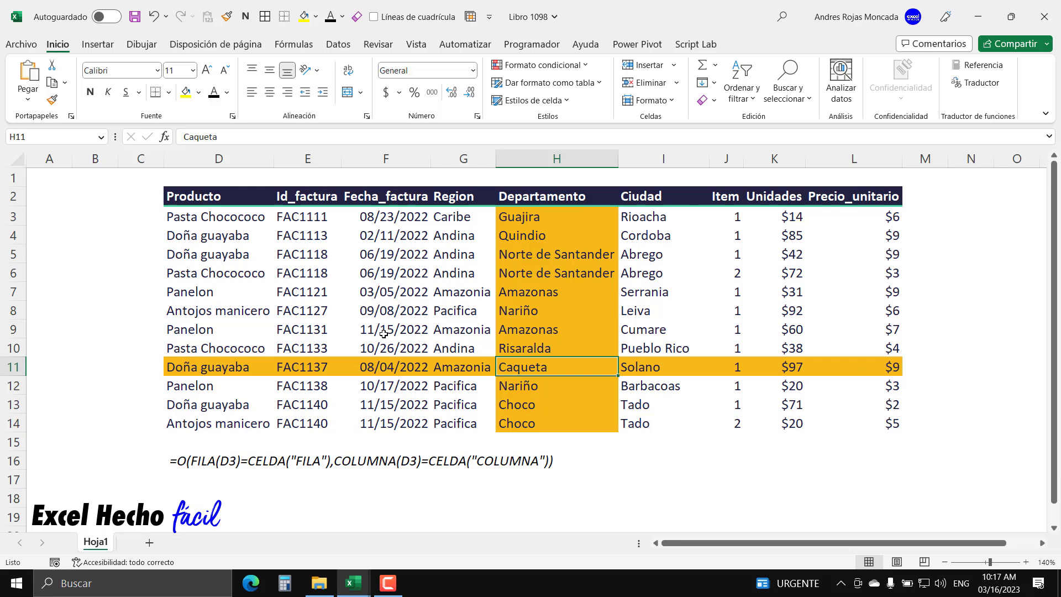
- Go back to the SelectionChange code, insert an empty line above the Calculate statement and indent that statement one level
key(alt+F11)
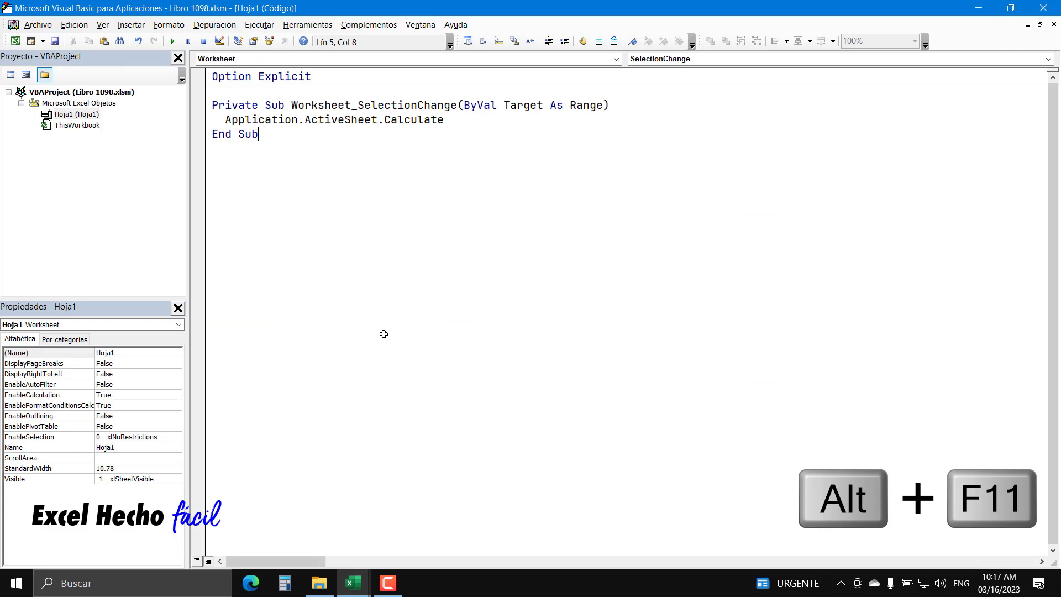
click(226, 121)
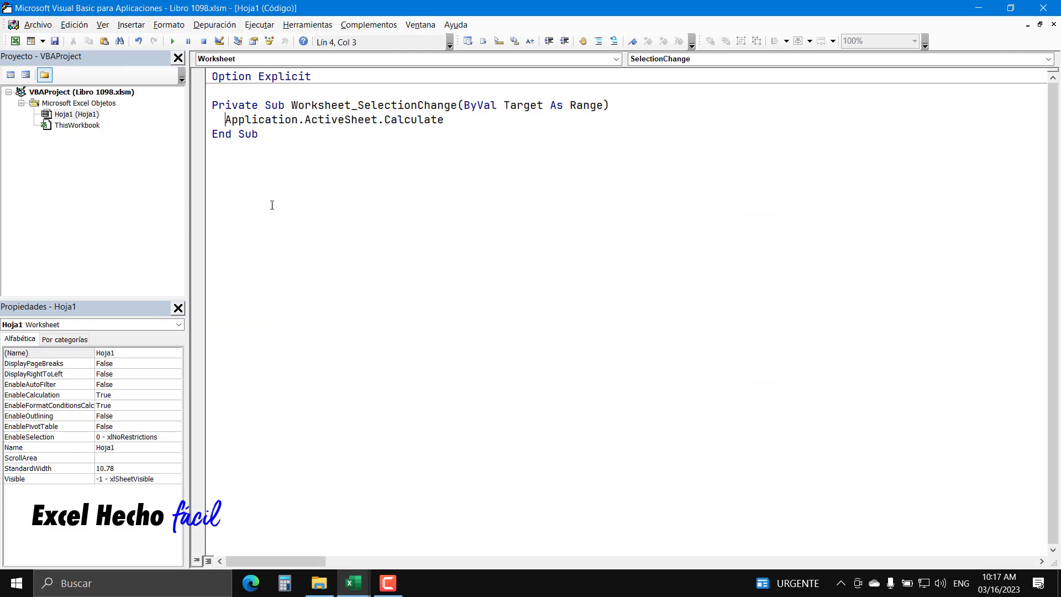
key(Return)
key(Up)
key(Down)
key(Tab)
key(Up)
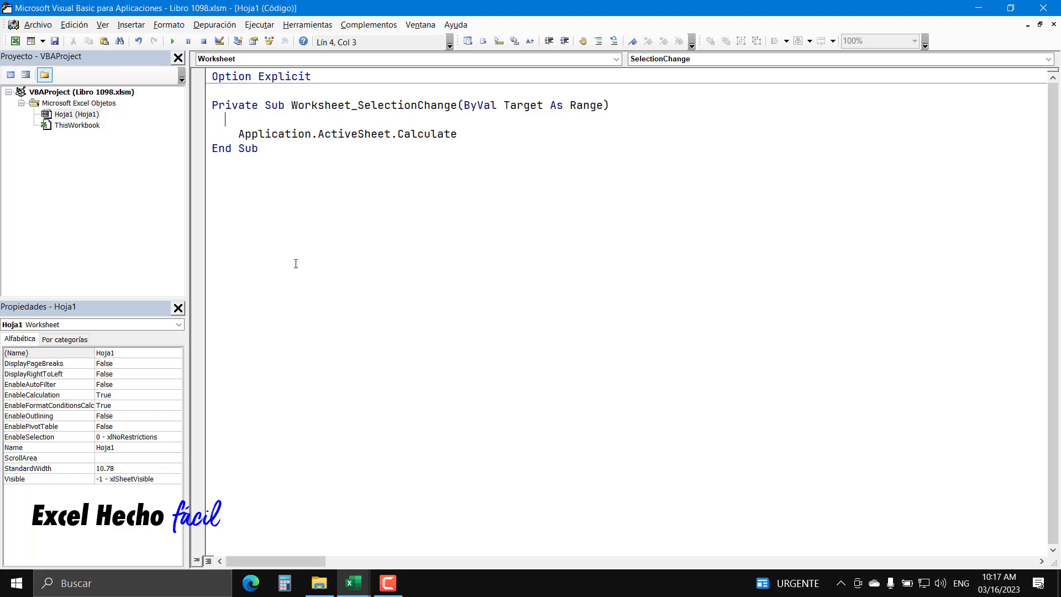
- Start an If Not condition with Application.Intersect on the empty line above the Calculate statement
text(if not application)
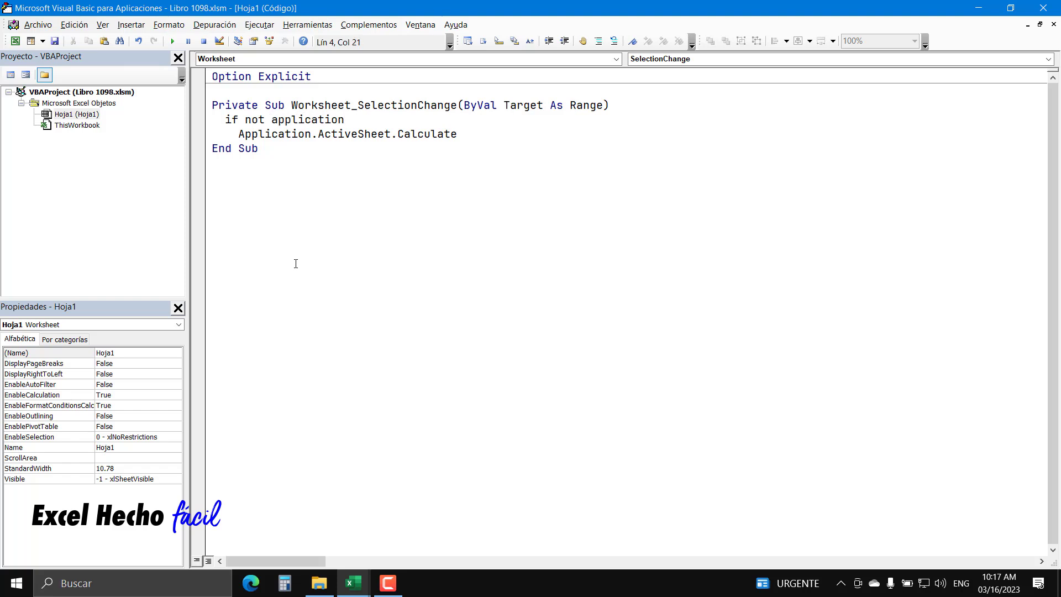
text(.Inter)
key(Tab)
text(()
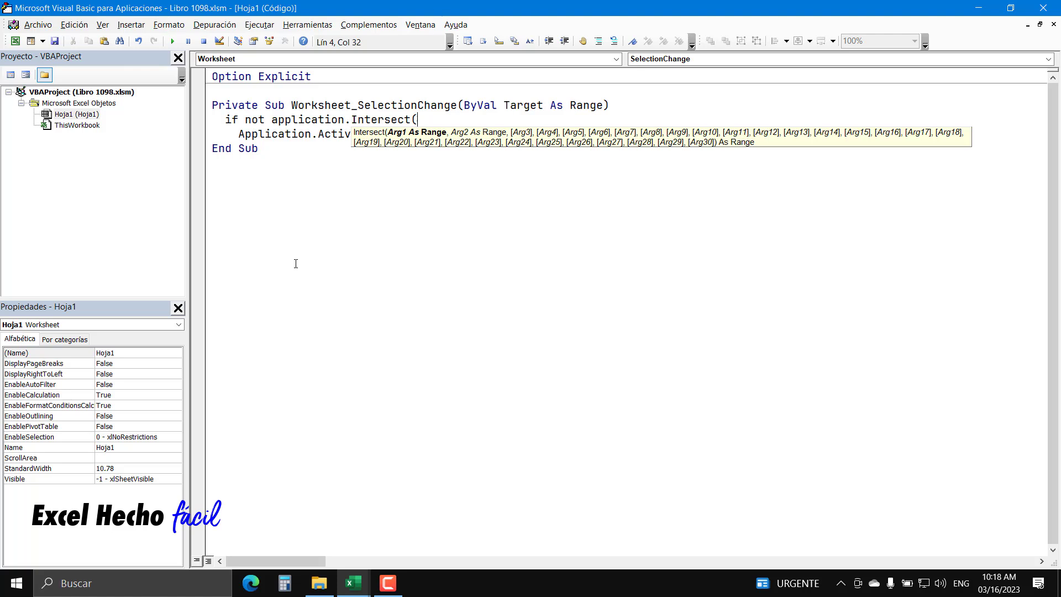
- Enter Range("D3:L14") as the first argument of the Intersect call
text(rtarge)
key(BackSpace)
key(BackSpace)
key(BackSpace)
key(BackSpace)
key(BackSpace)
text(ange)
text(()
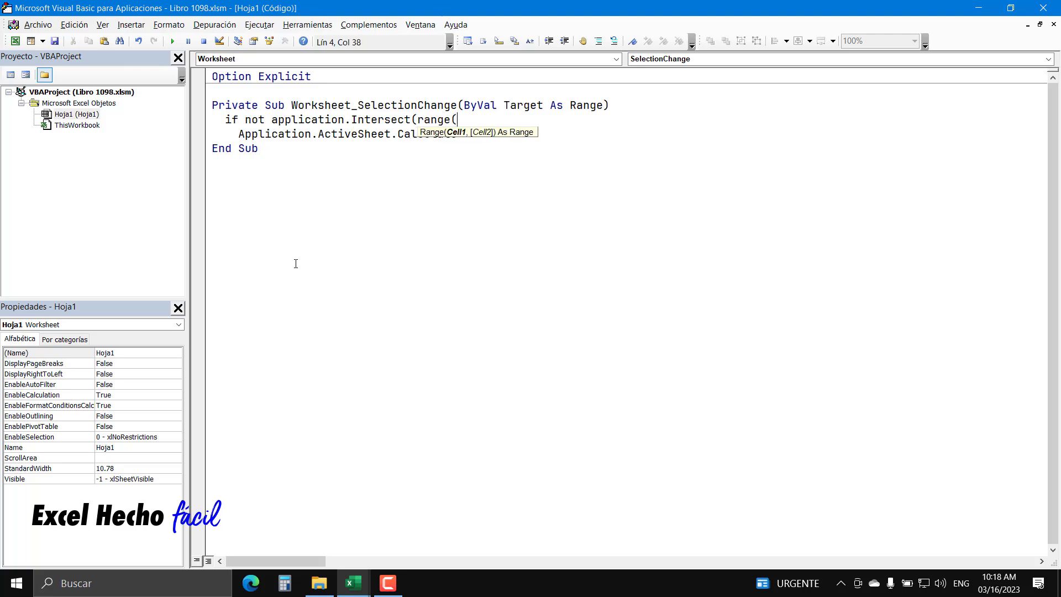
text("")
key(Left)
text(D3:L14"))
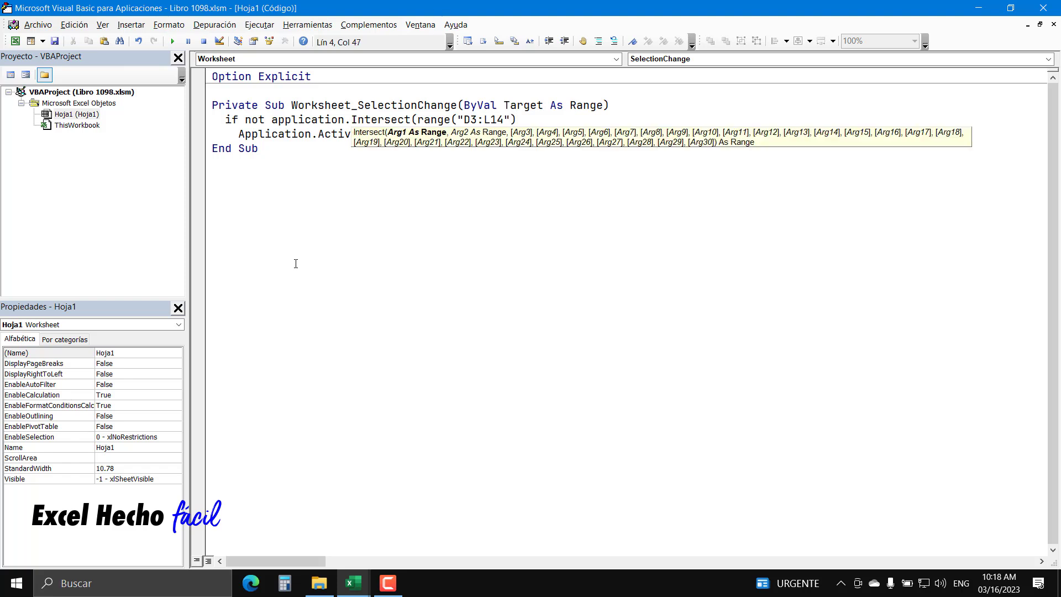
- Add ActiveCell as the second Intersect argument and complete the condition line with Is Nothing Then
drag(450, 119, 417, 120)
click(418, 121)
drag(516, 119, 418, 119)
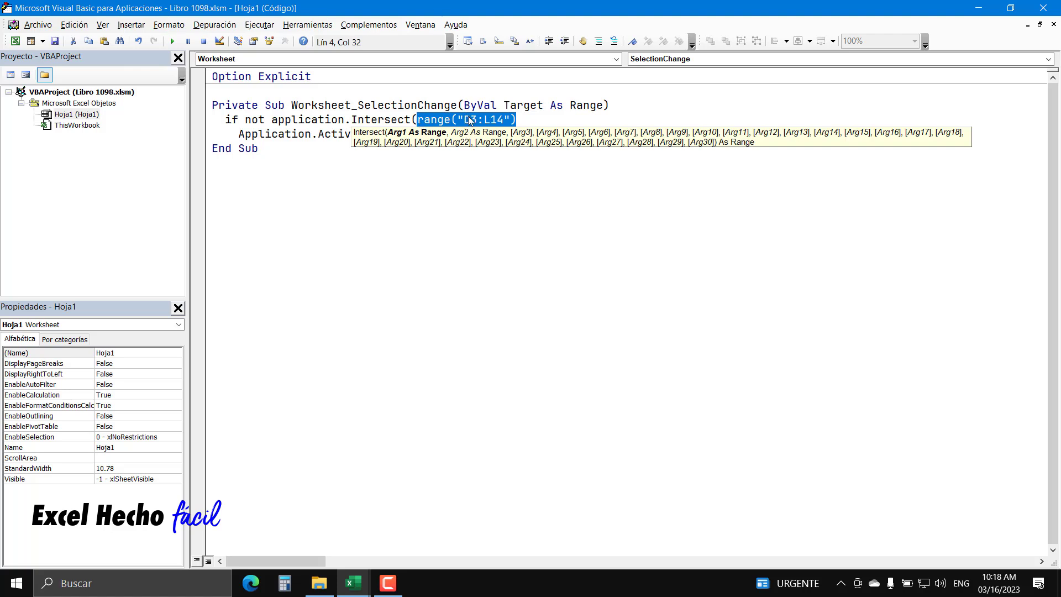
click(520, 120)
text(,)
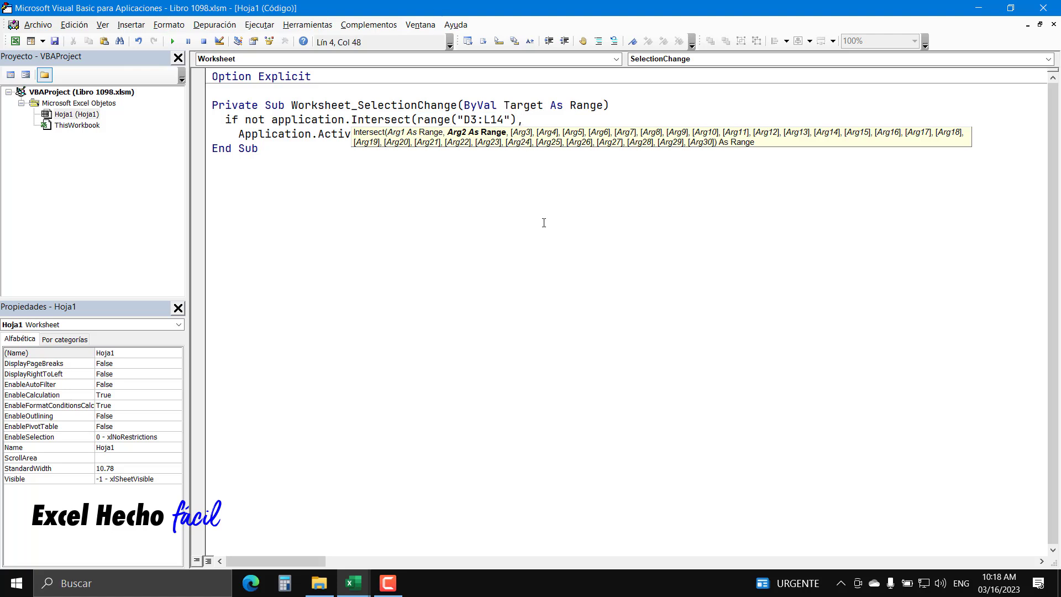
text(activecell))
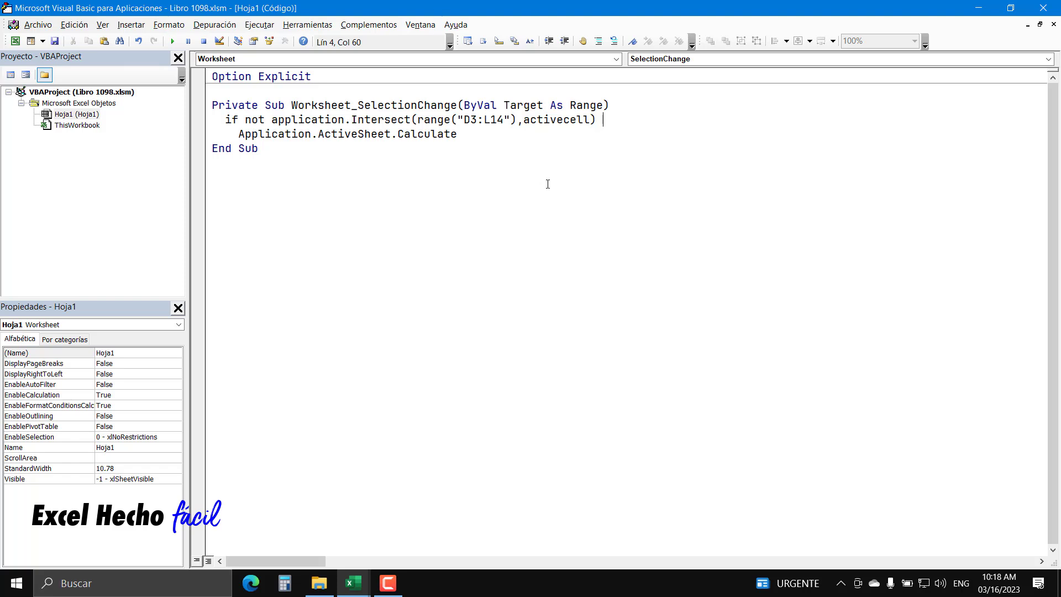
text(is nothing)
text(then)
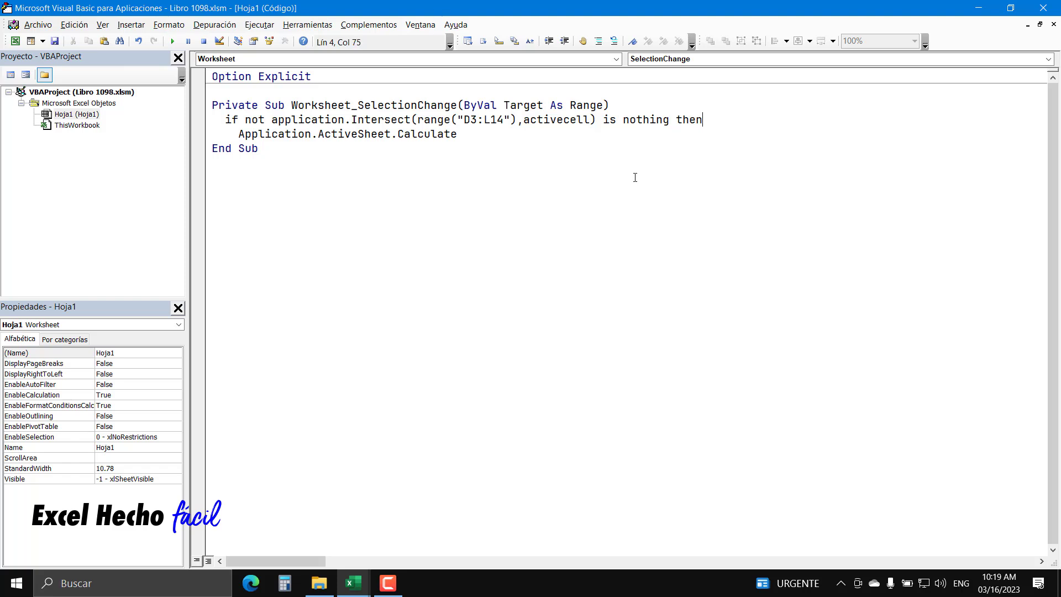
- Close the condition with an End If line below the Calculate statement, aligned one level in with the If
key(Down)
key(Return)
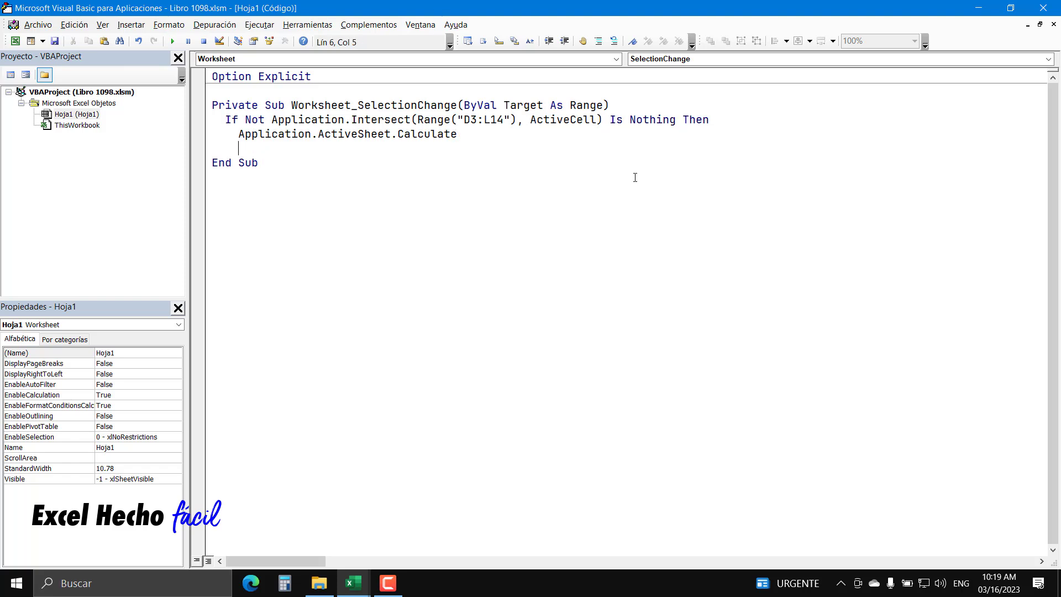
text(en dif)
key(Up)
key(BackSpace)
key(BackSpace)
key(BackSpace)
key(BackSpace)
text(d if)
key(Up)
- Switch back to the worksheet and test the macro by selecting table cells G6, J5, H9, J11 and G9
key(alt+F11)
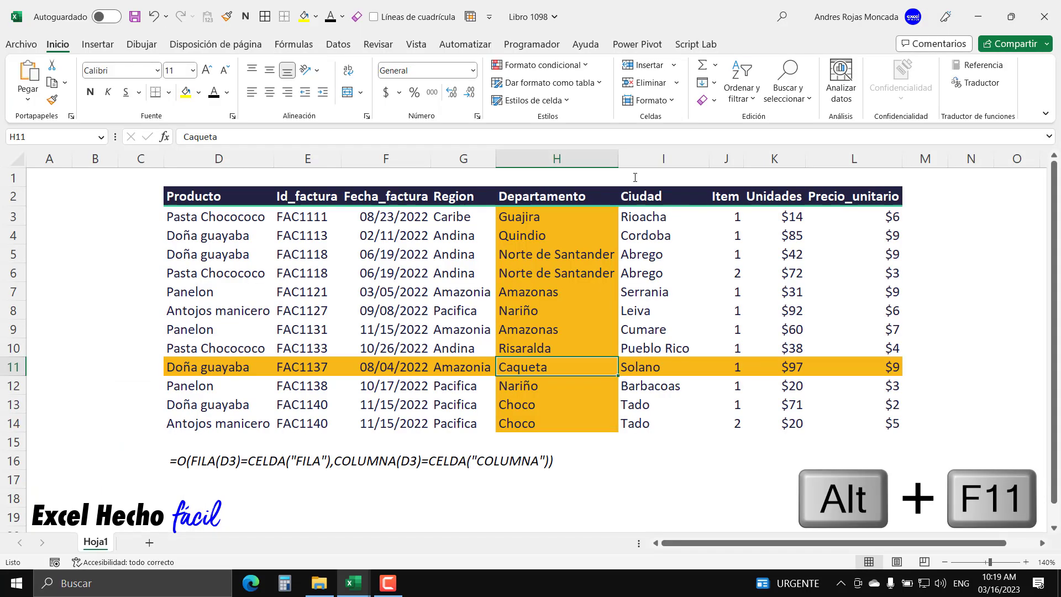
click(473, 271)
click(722, 258)
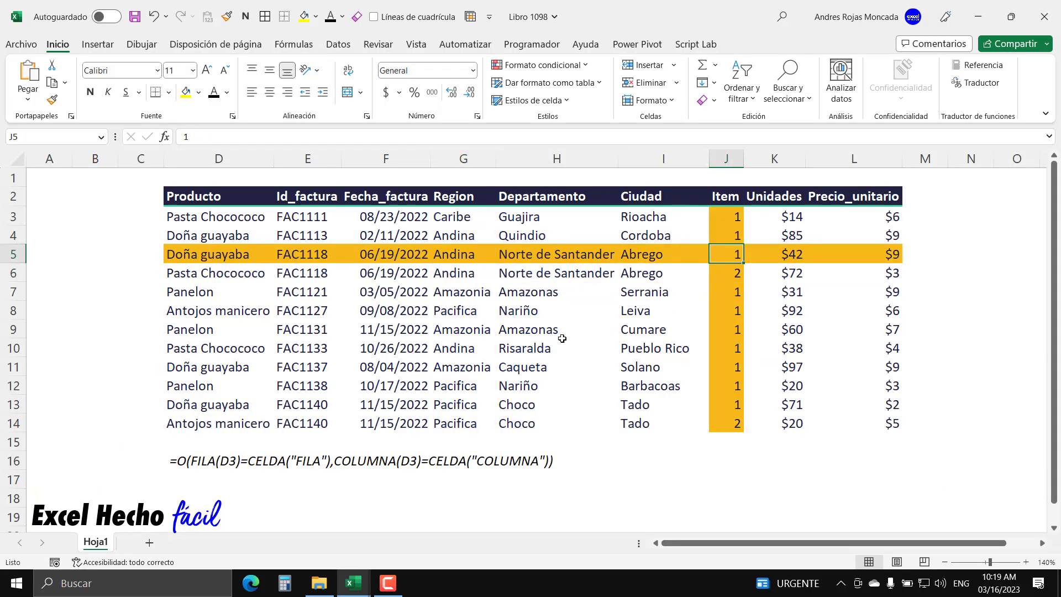
click(532, 334)
click(738, 369)
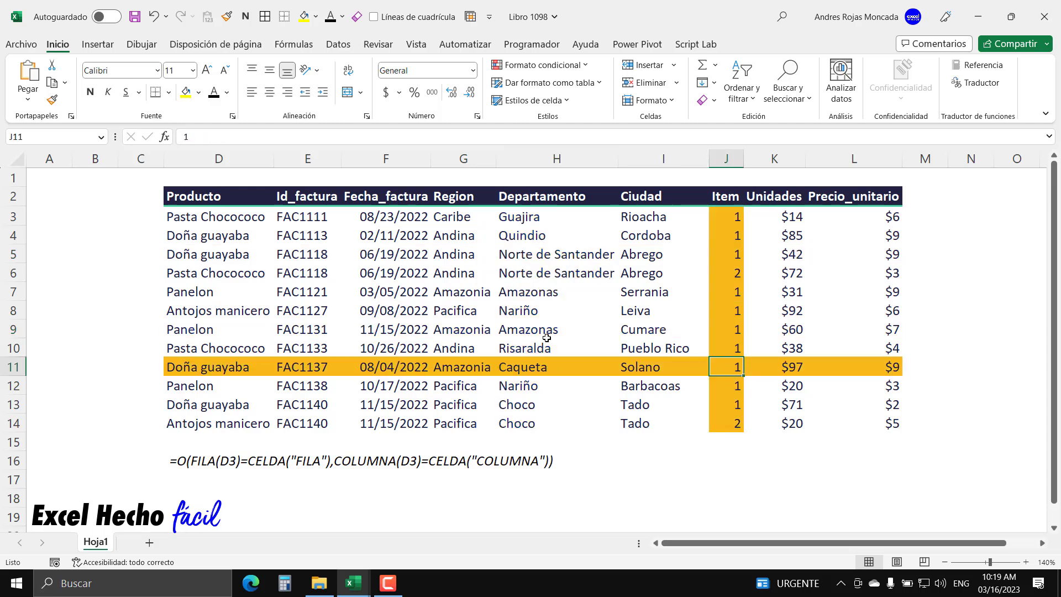
click(470, 327)
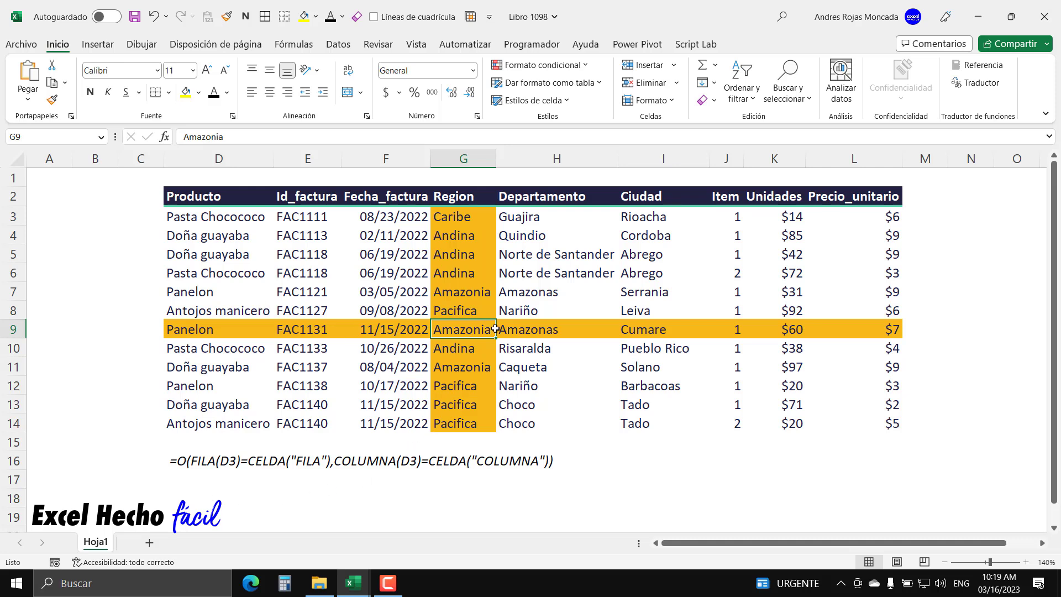
- Test the macro outside the table by selecting the empty cells of row 18 one by one from D18 to L18
click(203, 491)
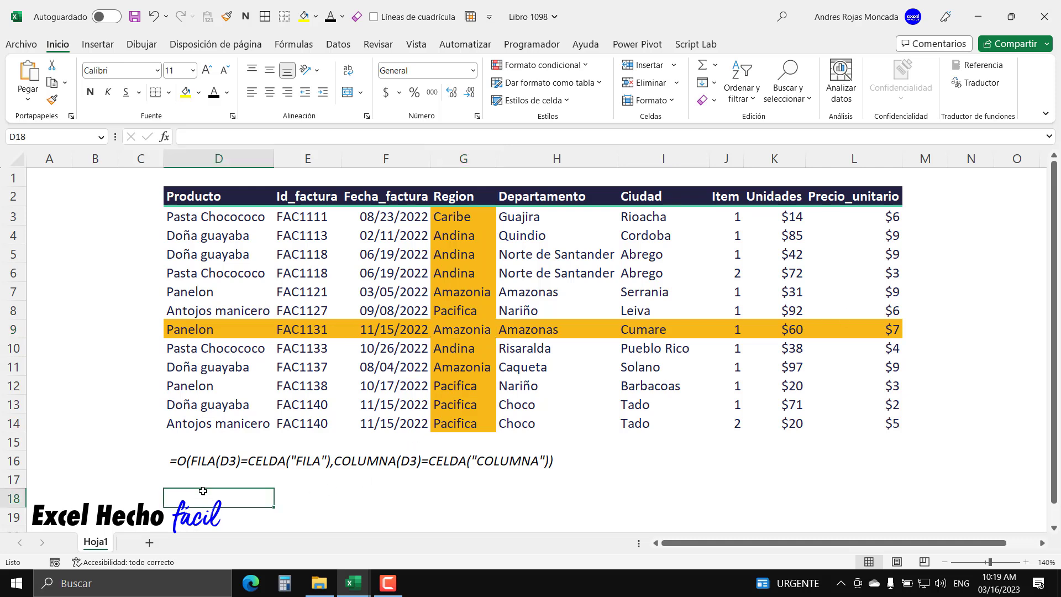
click(306, 500)
click(354, 497)
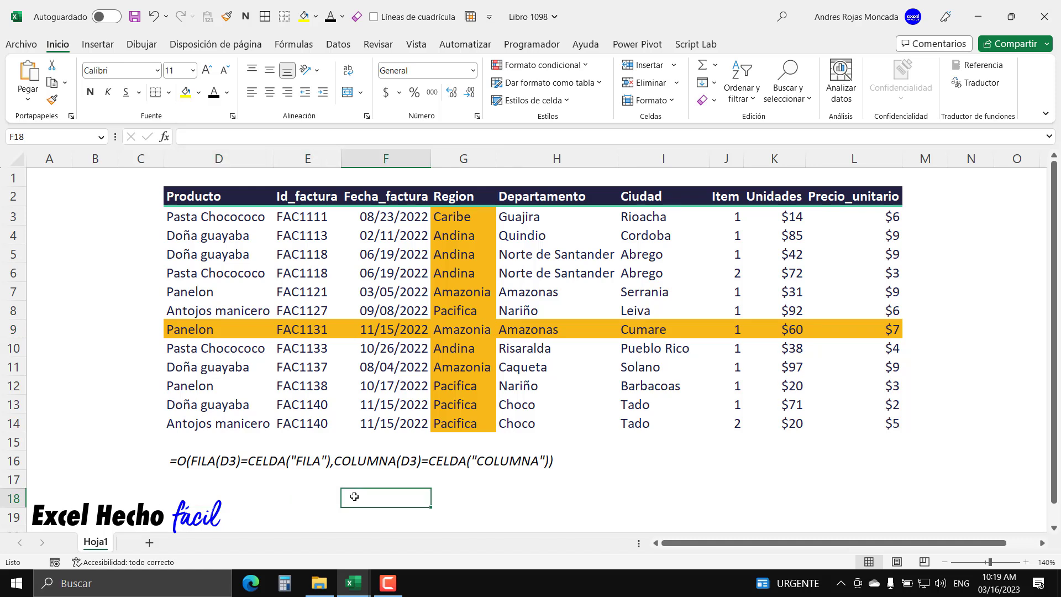
click(485, 499)
click(569, 497)
click(634, 497)
click(737, 500)
click(798, 495)
click(847, 495)
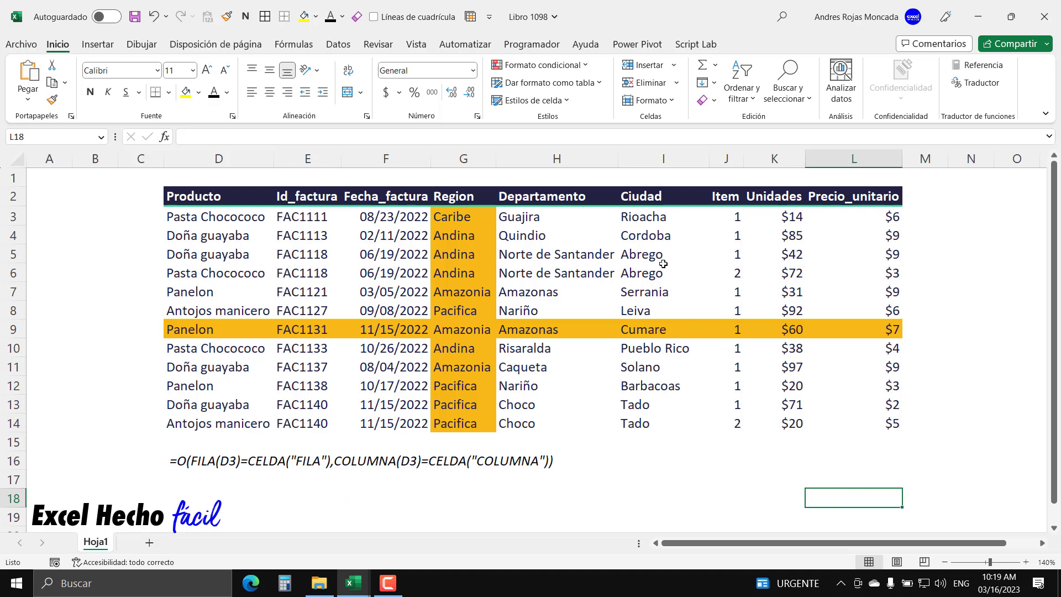
- Select H5 inside the table, then cells D18 through G18 below it, ending on D18, to compare the highlighting
click(559, 257)
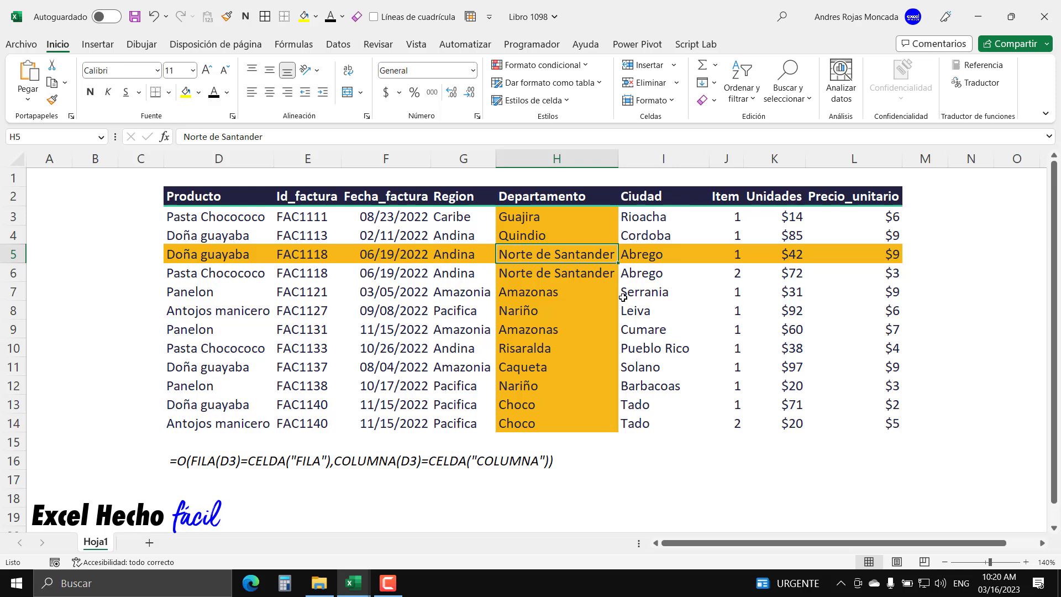
click(215, 496)
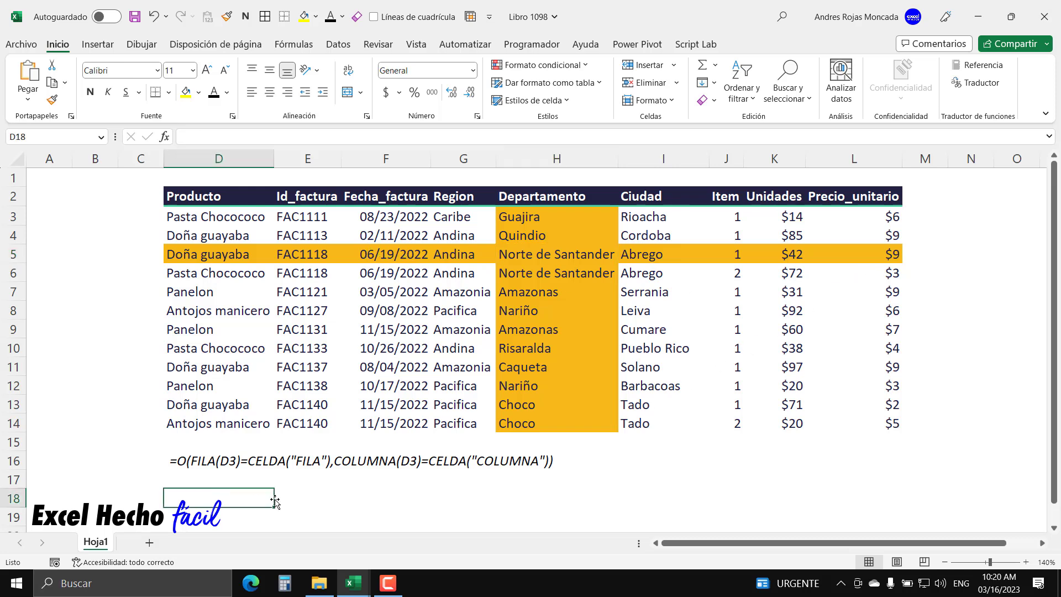
click(320, 501)
click(387, 501)
click(437, 497)
click(224, 505)
- Select table cells including E9, H6, K9 and F6, recalculating the sheet after each, and finish on D18 outside the table
click(298, 329)
key(F9)
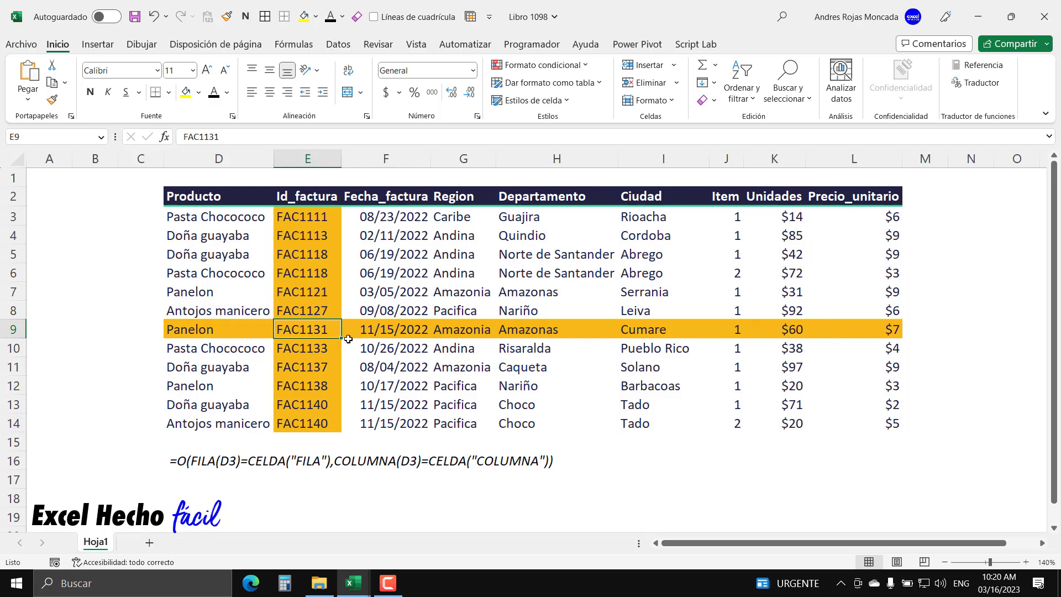
click(519, 276)
key(F9)
click(771, 332)
key(F9)
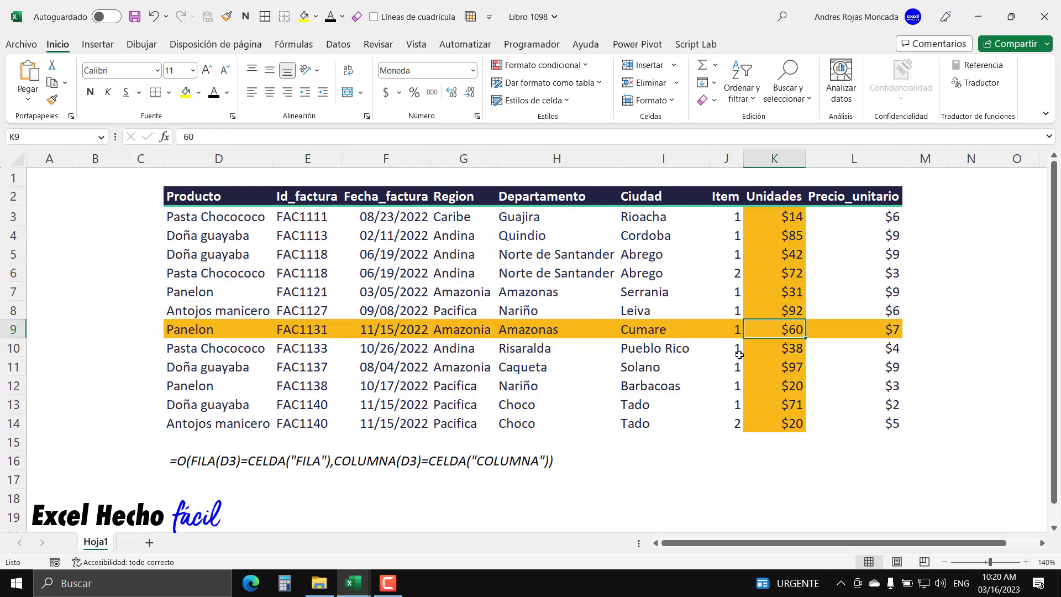
click(432, 374)
key(F9)
click(376, 276)
key(F9)
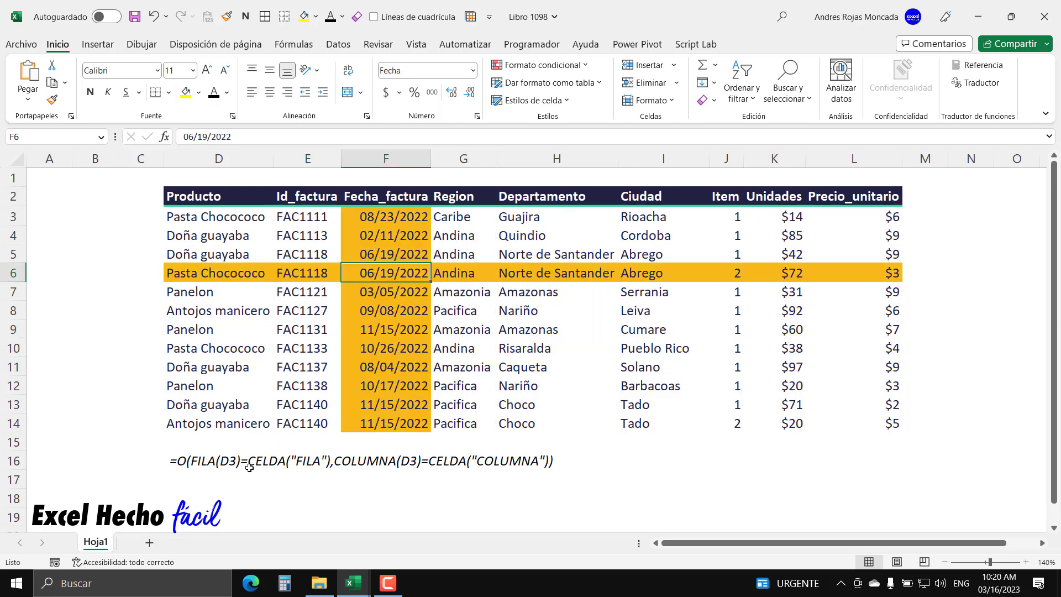
click(216, 496)
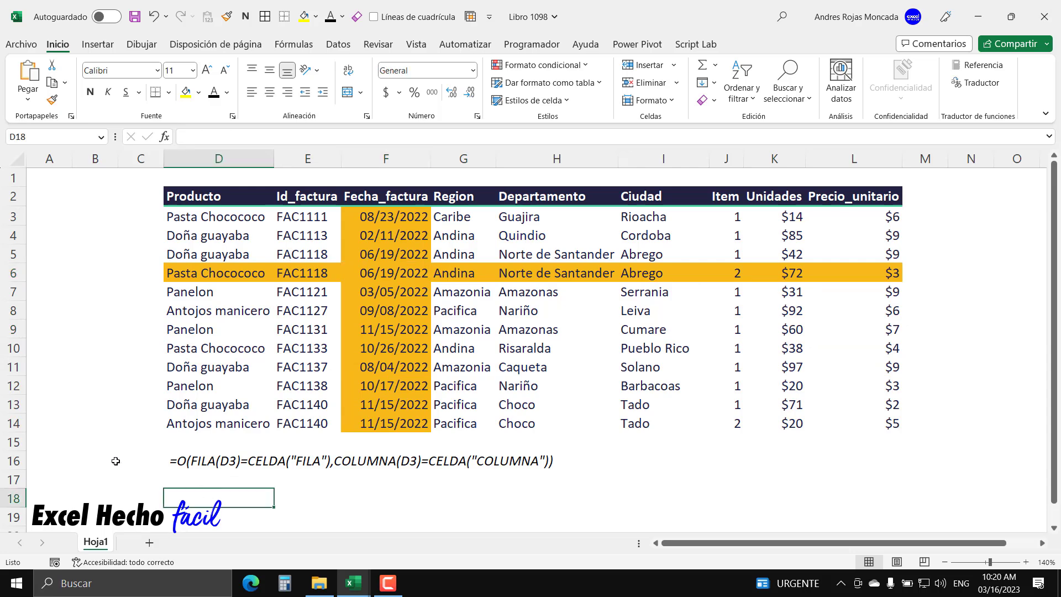